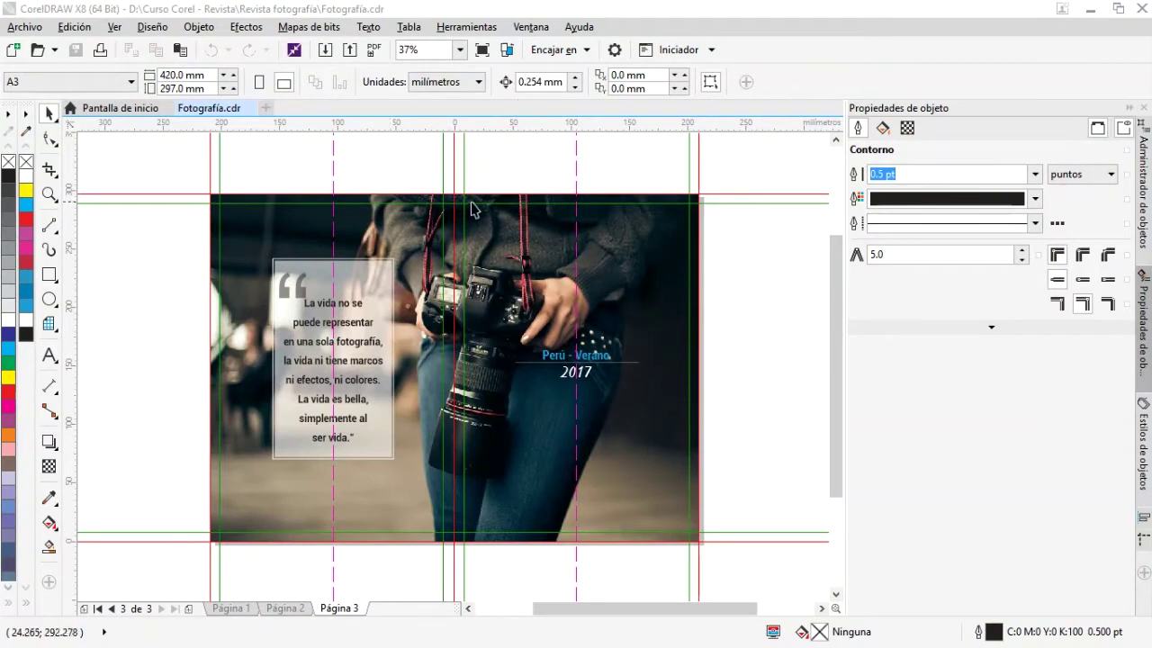
Add two blank pages after page 3, at the end of the document.
{"action": "left_click", "coordinate": [188, 610]}
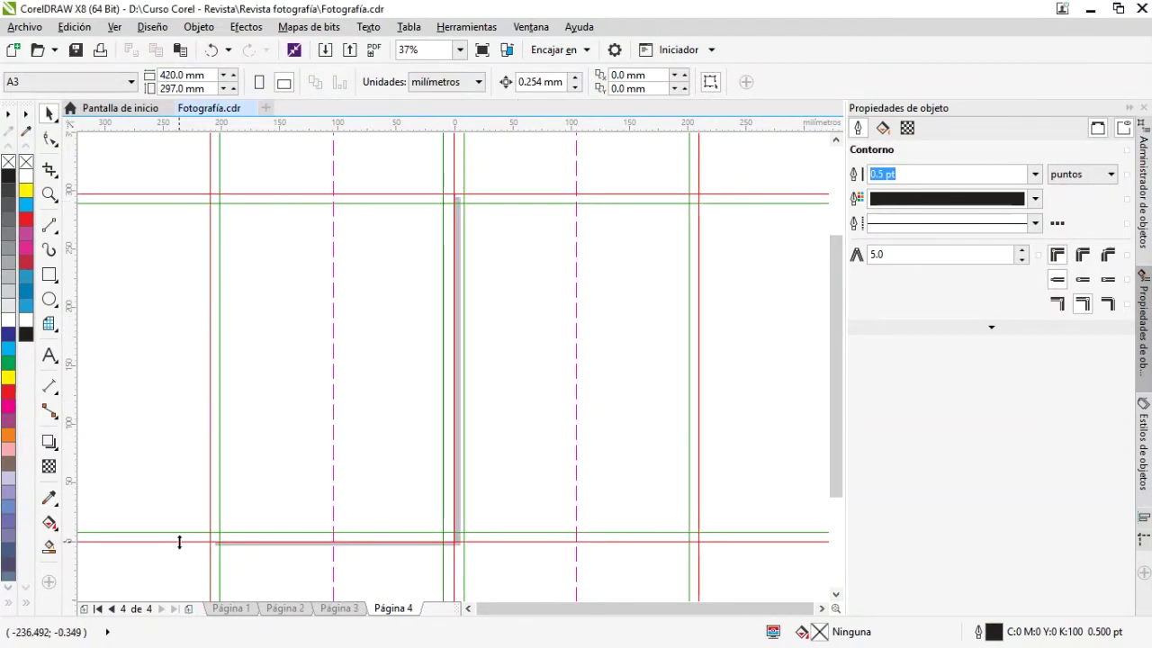
{"action": "left_click", "coordinate": [188, 609]}
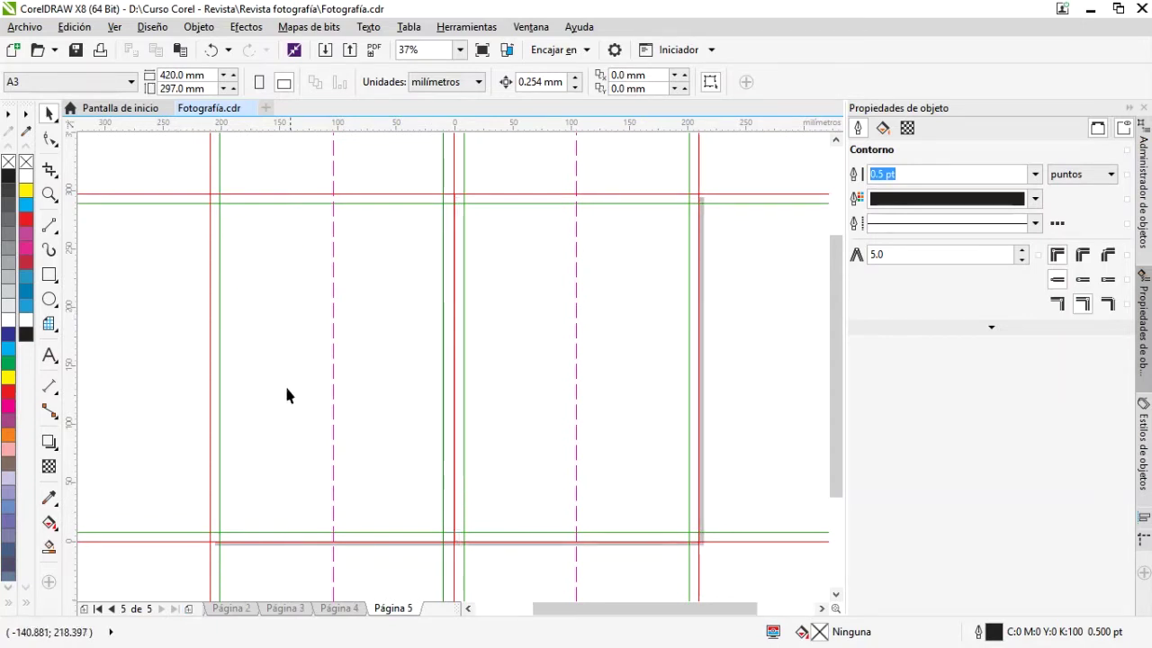
Draw an open stepped line about 121.5 mm wide and 9.2 mm high on page 5, starting at the left page edge.
{"action": "left_click", "coordinate": [50, 225]}
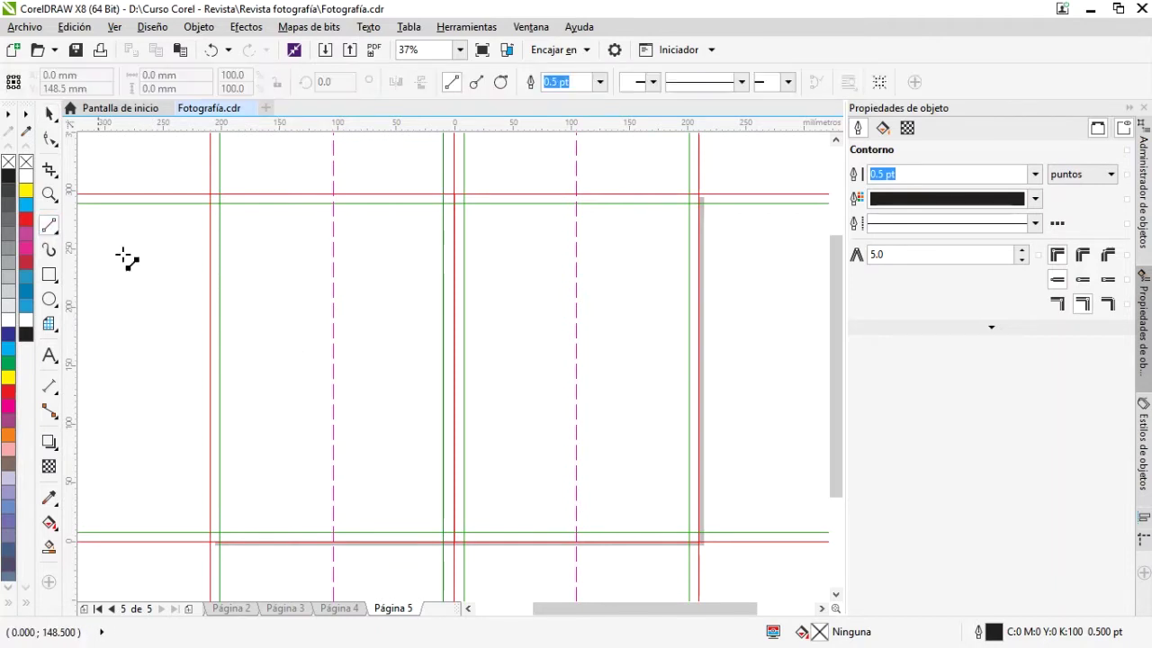
{"action": "scroll", "coordinate": [222, 267], "scroll_direction": "up", "scroll_amount": 3}
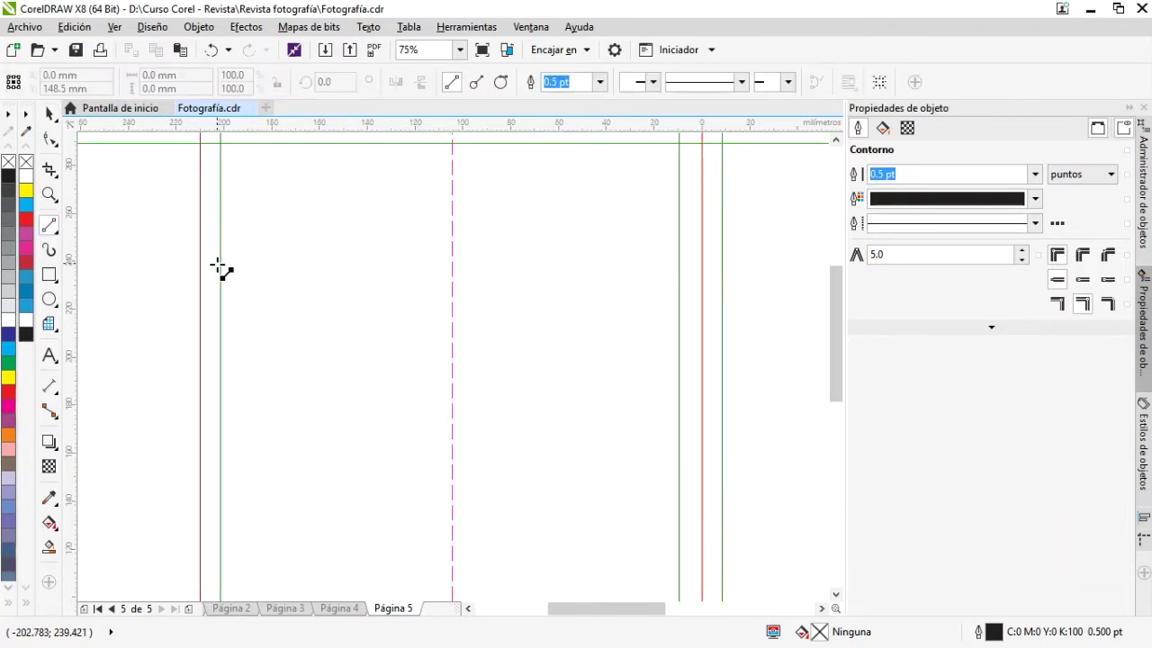
{"action": "left_click_drag", "start_coordinate": [199, 270], "coordinate": [494, 293]}
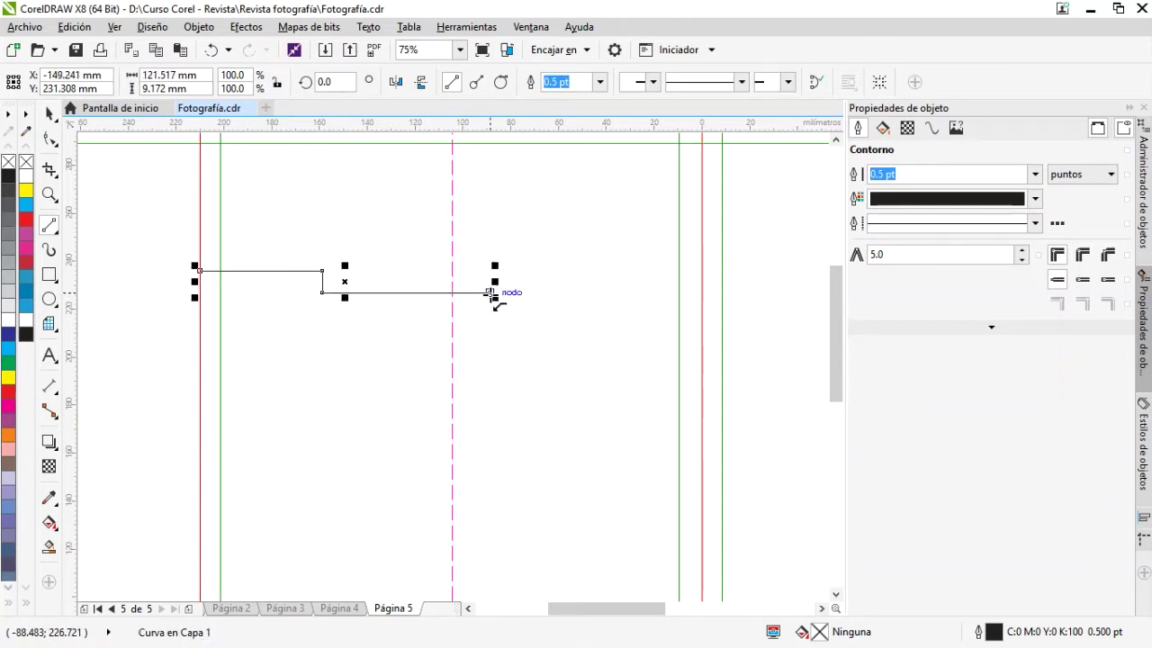
{"action": "key", "text": "space"}
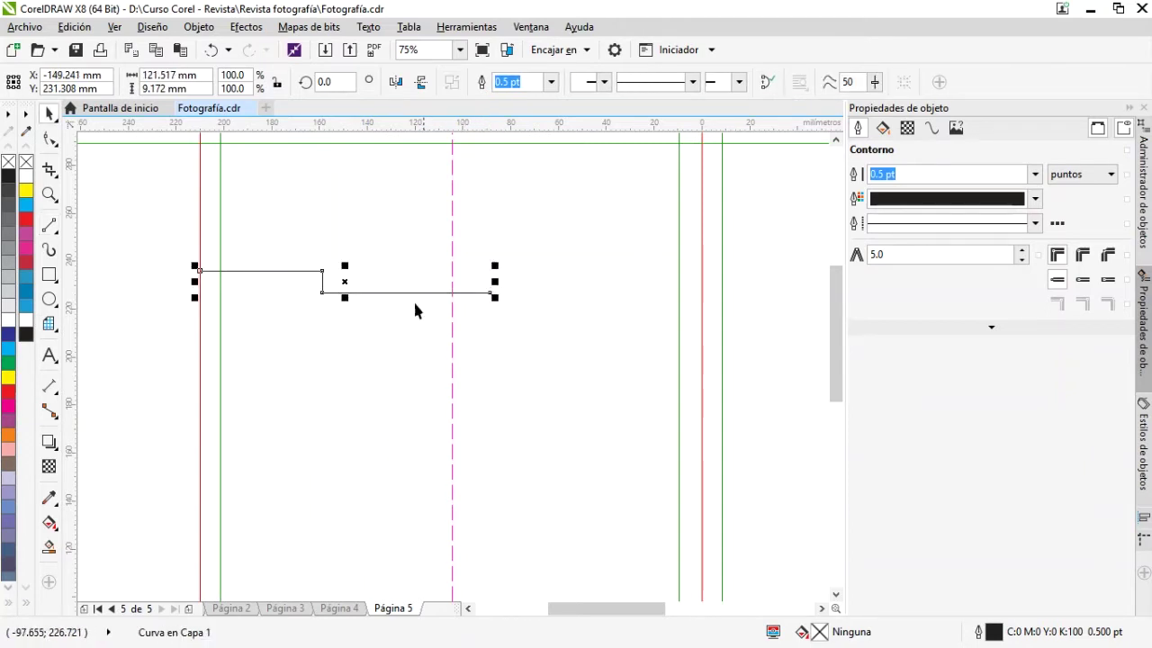
Set the stepped line's outline width to 4 pt and deselect it.
{"action": "left_click", "coordinate": [692, 83]}
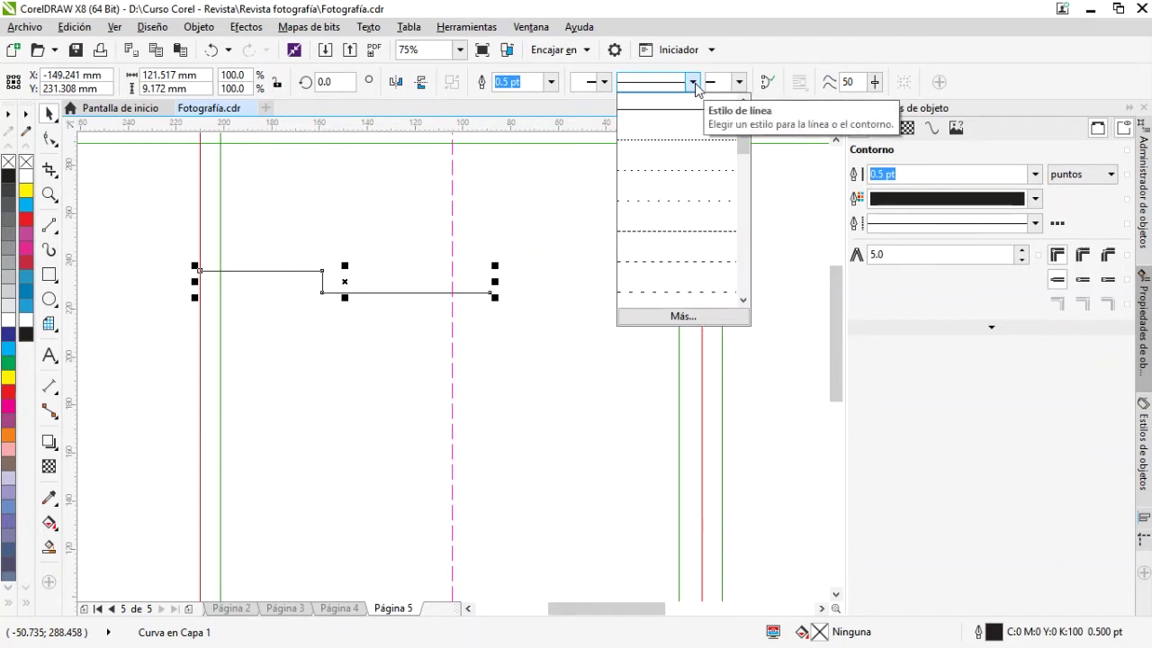
{"action": "left_click", "coordinate": [692, 83]}
{"action": "left_click", "coordinate": [550, 82]}
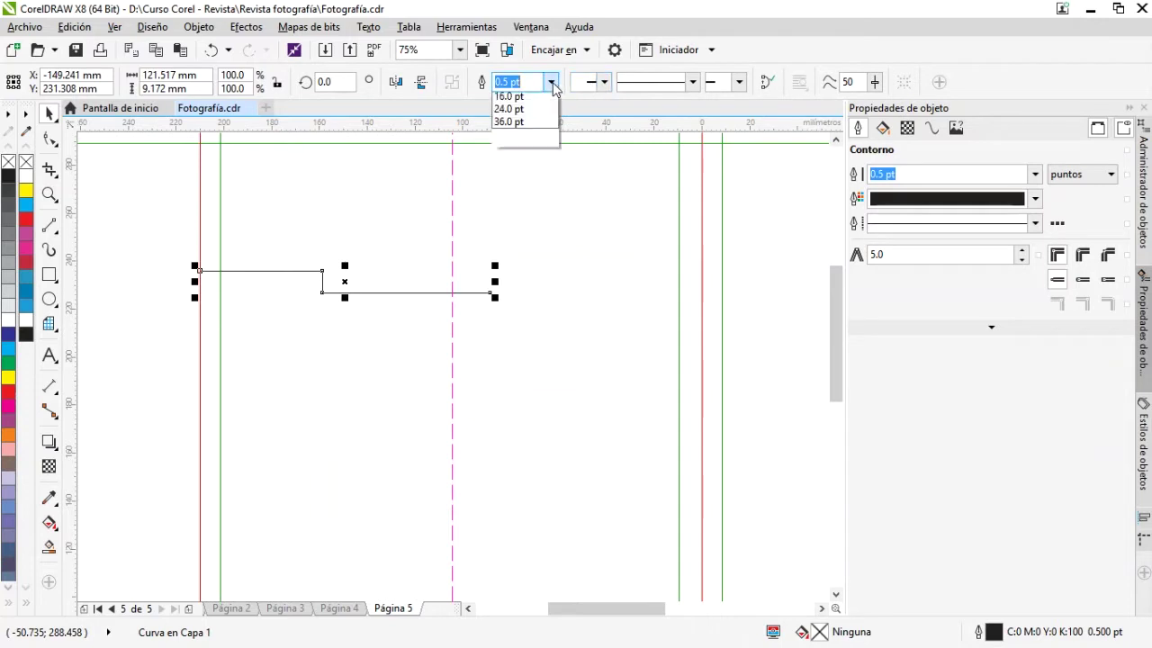
{"action": "left_click", "coordinate": [529, 188]}
{"action": "left_click", "coordinate": [550, 82]}
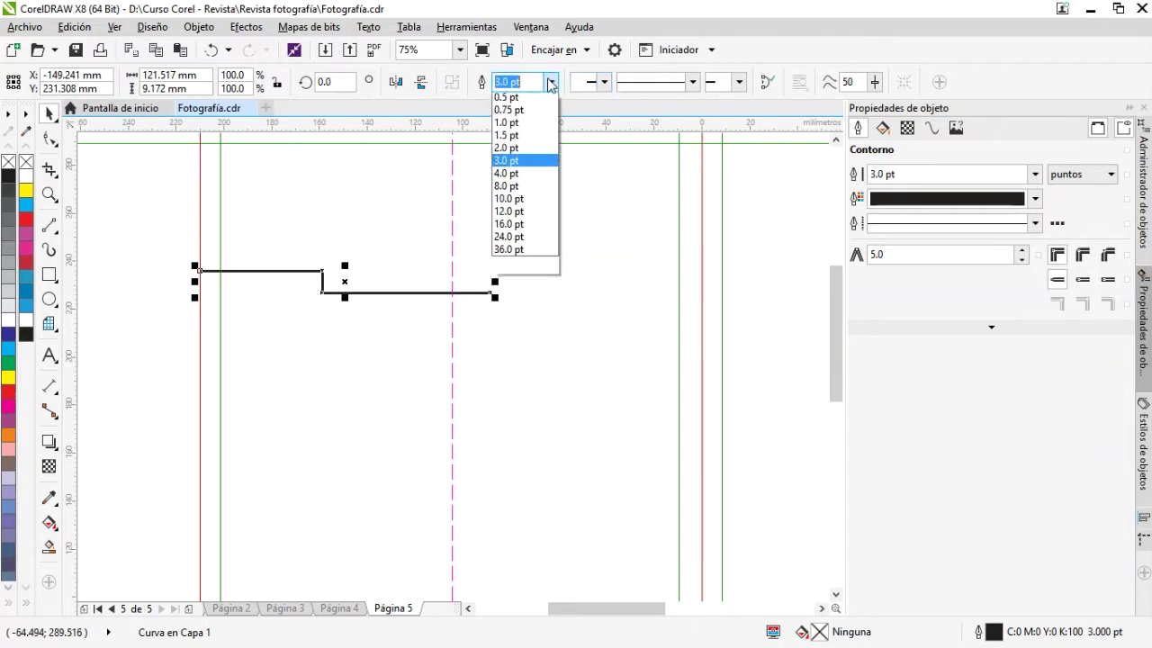
{"action": "left_click", "coordinate": [504, 201]}
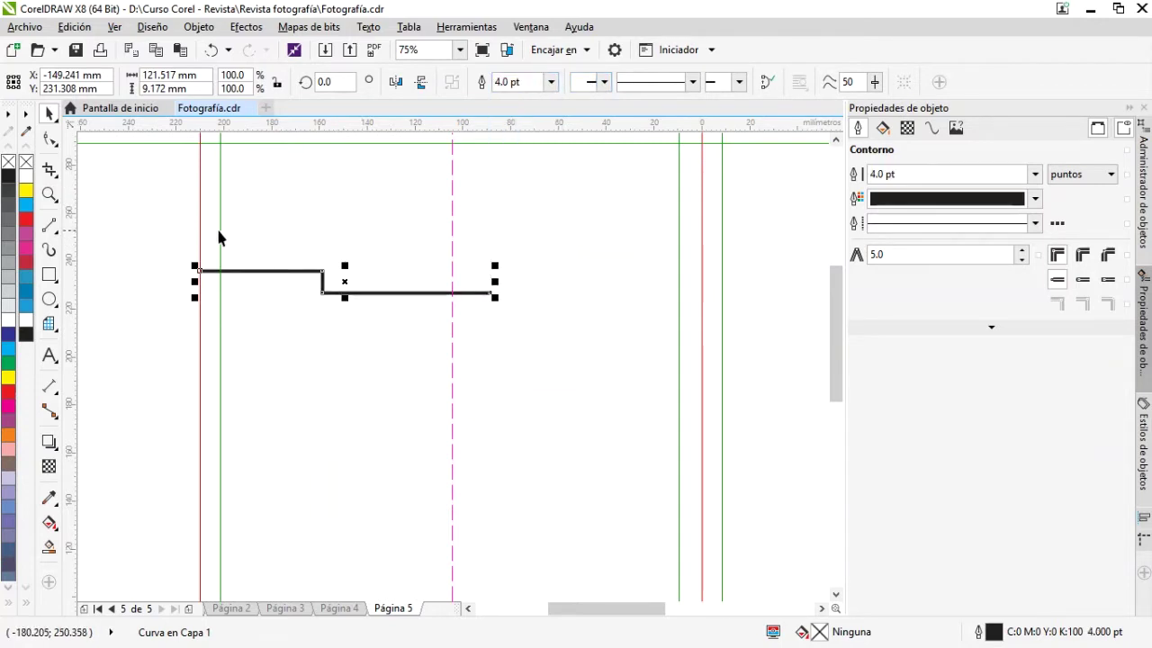
{"action": "key", "text": "Escape"}
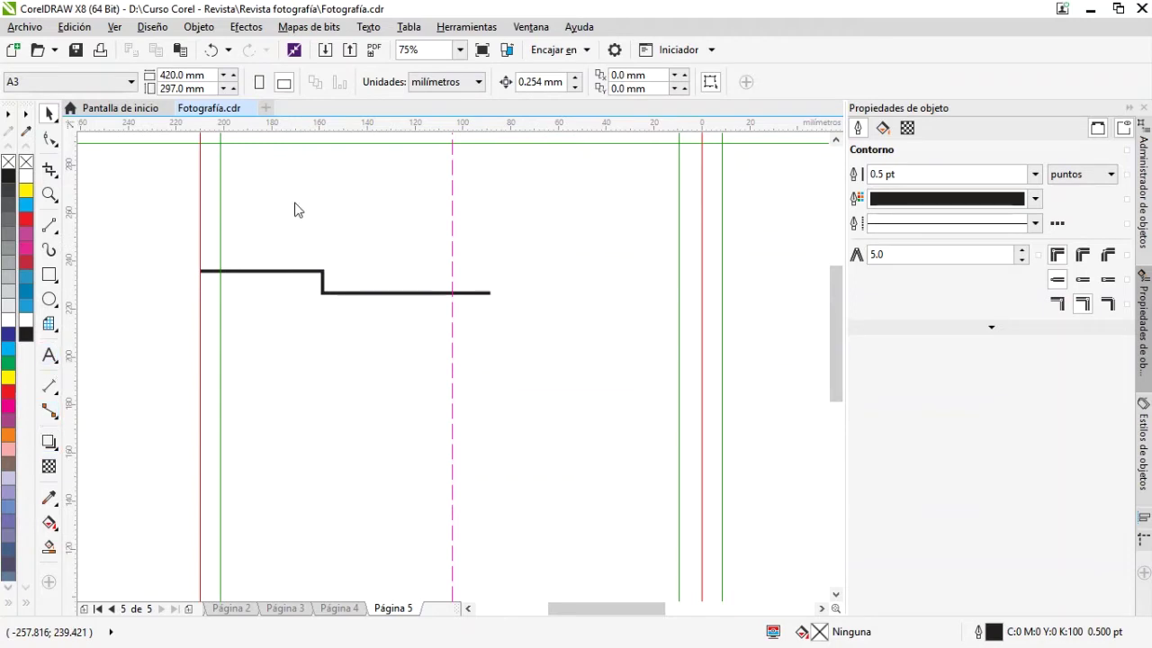
Add the artistic text heading "RECUERDOS 2015" just above the lower segment of the stepped line.
{"action": "key", "text": "F8"}
{"action": "scroll", "coordinate": [324, 216], "scroll_direction": "up", "scroll_amount": 1}
{"action": "scroll", "coordinate": [514, 354], "scroll_direction": "down", "scroll_amount": 1}
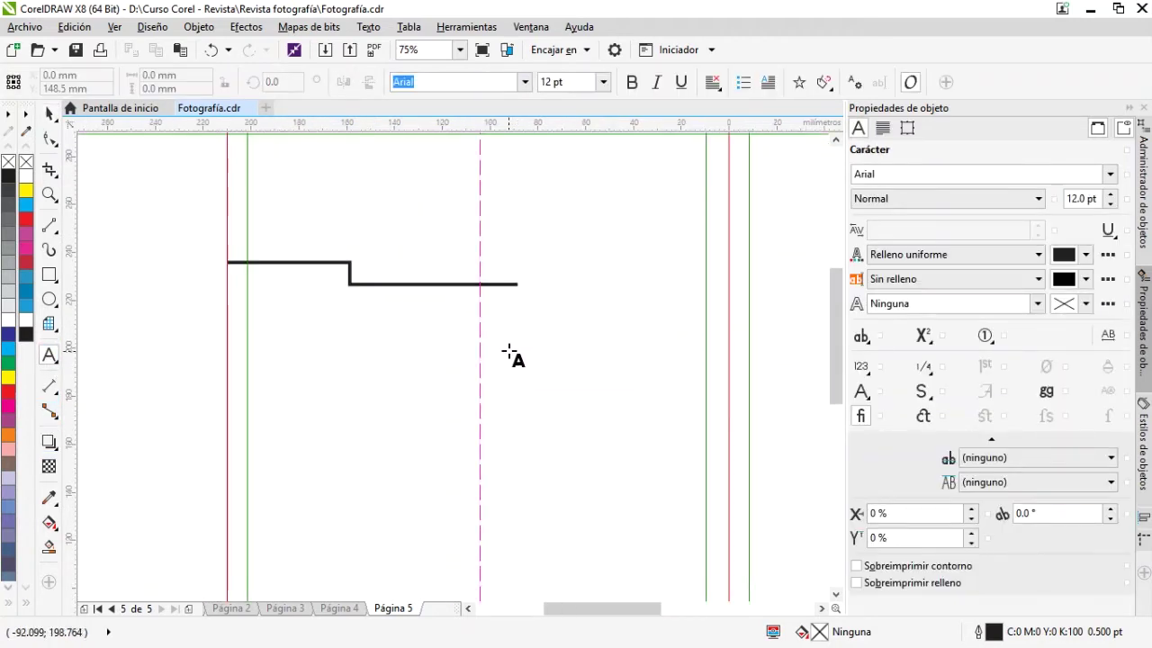
{"action": "scroll", "coordinate": [363, 256], "scroll_direction": "up", "scroll_amount": 1}
{"action": "left_click", "coordinate": [380, 270]}
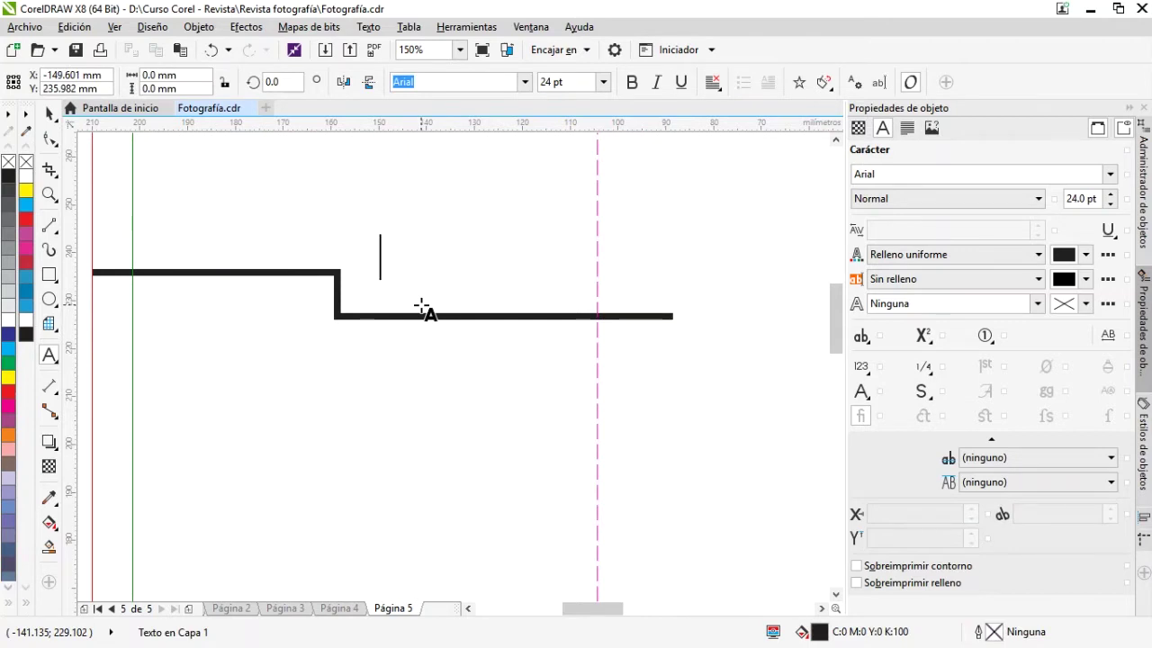
{"action": "type", "text": "RE"}
{"action": "key", "text": "BackSpace"}
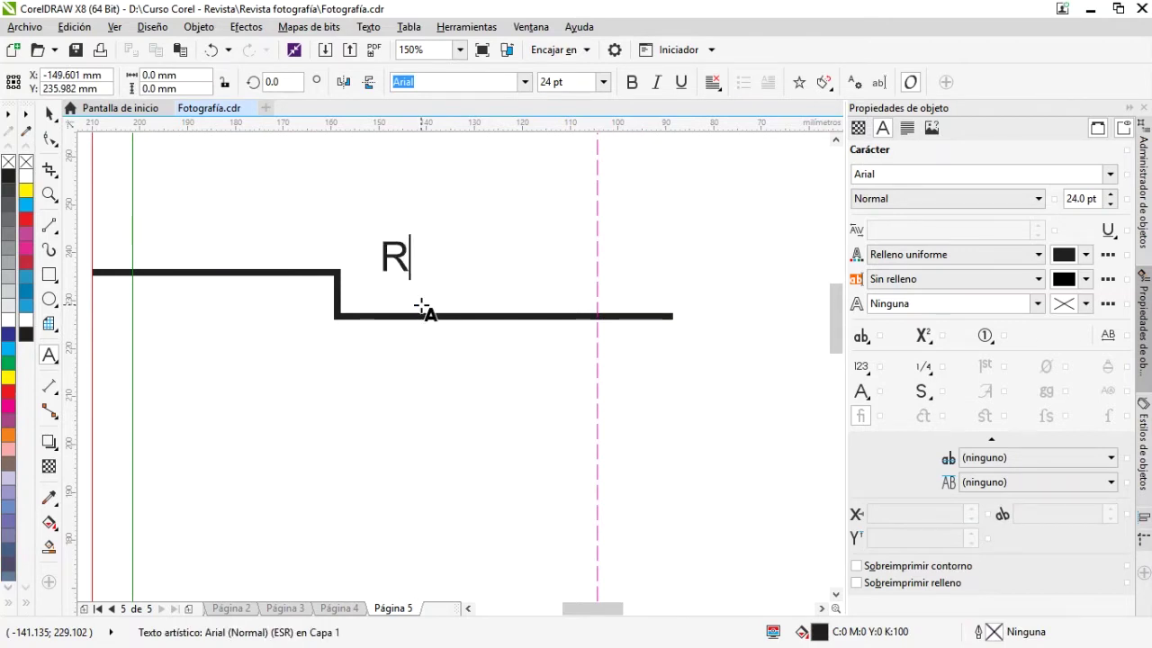
{"action": "type", "text": "e"}
{"action": "key", "text": "BackSpace"}
{"action": "type", "text": "ECIE"}
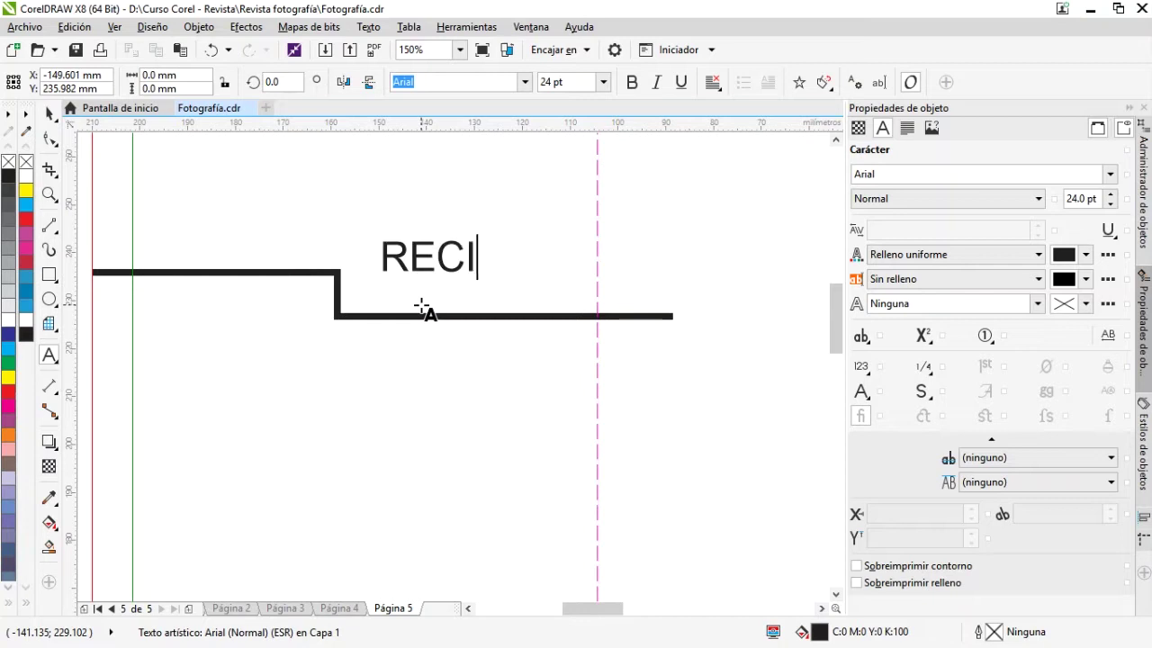
{"action": "key", "text": "BackSpace"}
{"action": "key", "text": "BackSpace"}
{"action": "type", "text": "UERDOS "}
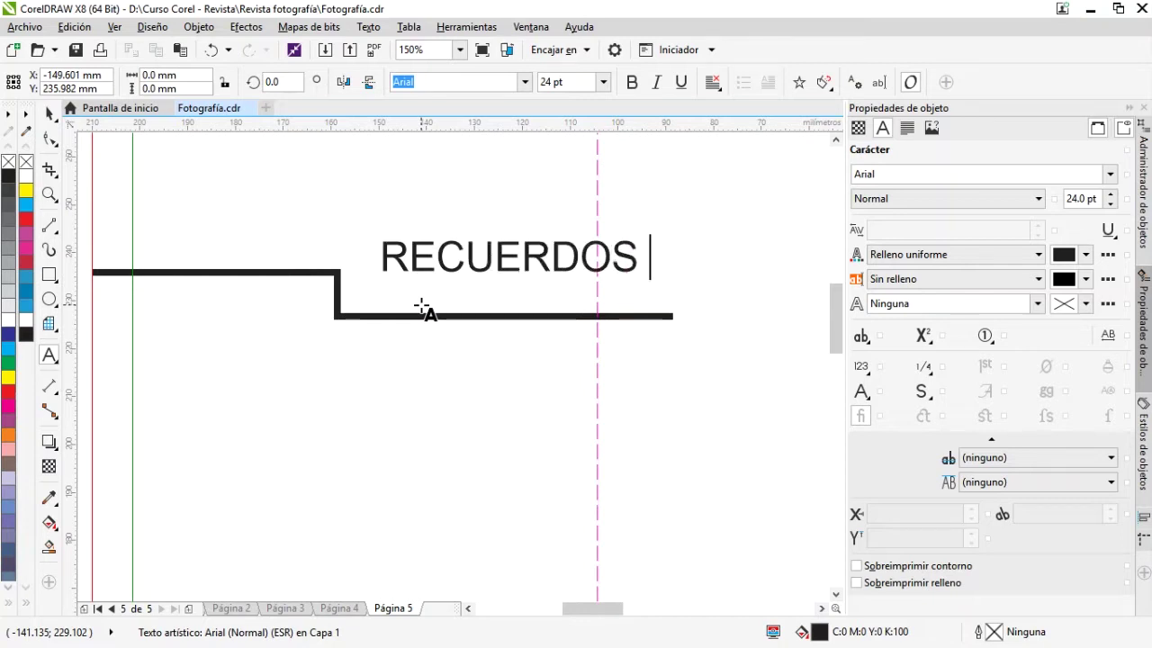
{"action": "type", "text": "2014"}
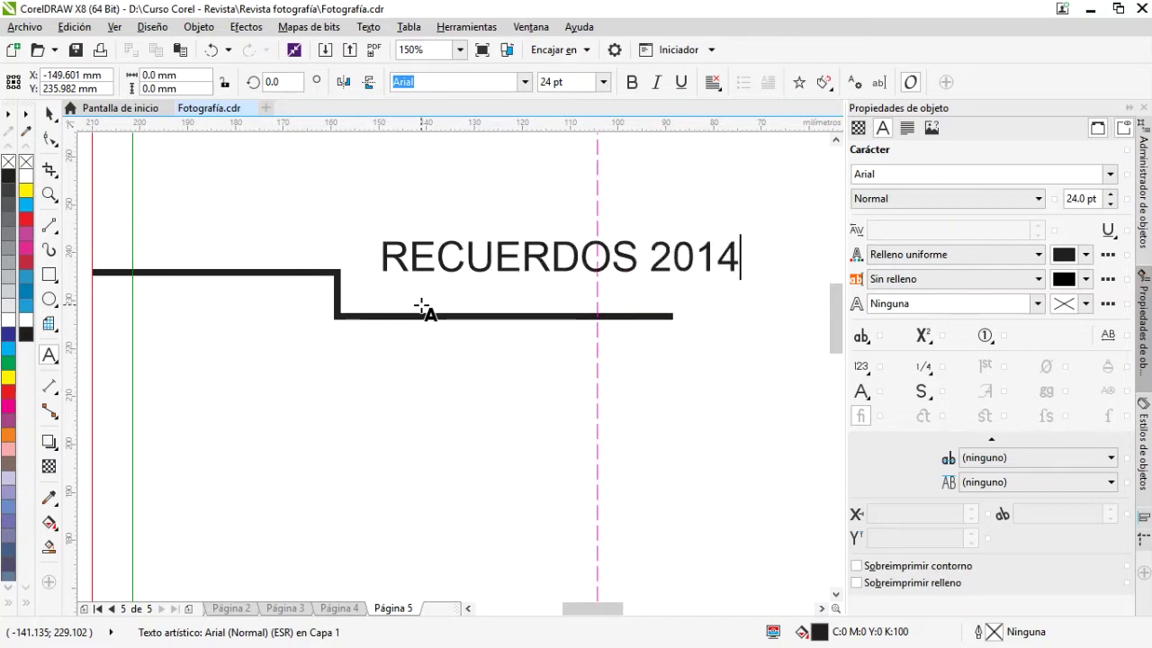
{"action": "key", "text": "BackSpace"}
{"action": "type", "text": "5"}
{"action": "left_click", "coordinate": [48, 113]}
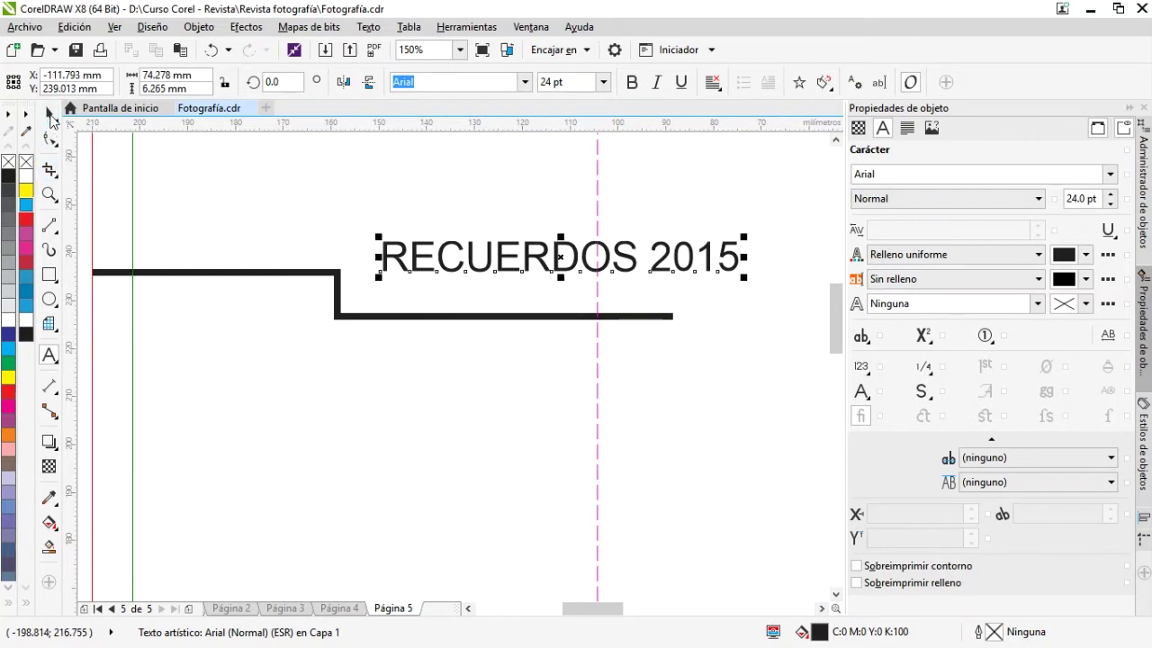
Change the heading's font to Roboto and deselect it.
{"action": "left_click", "coordinate": [443, 84]}
{"action": "type", "text": "roboto"}
{"action": "key", "text": "Return"}
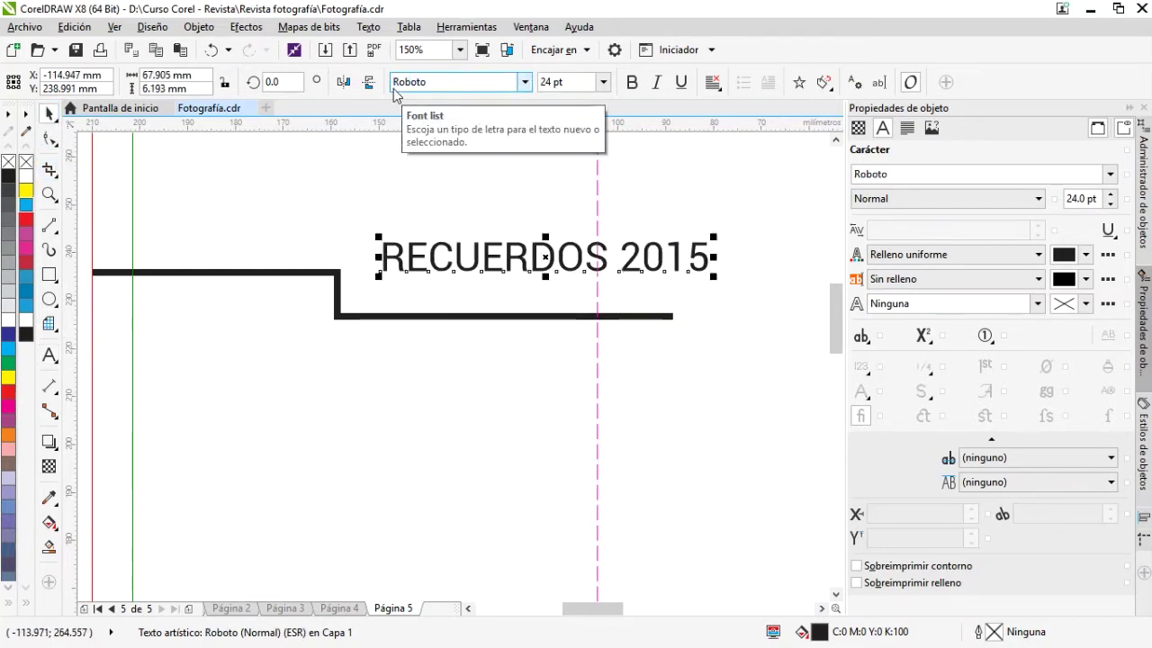
{"action": "left_click", "coordinate": [385, 166]}
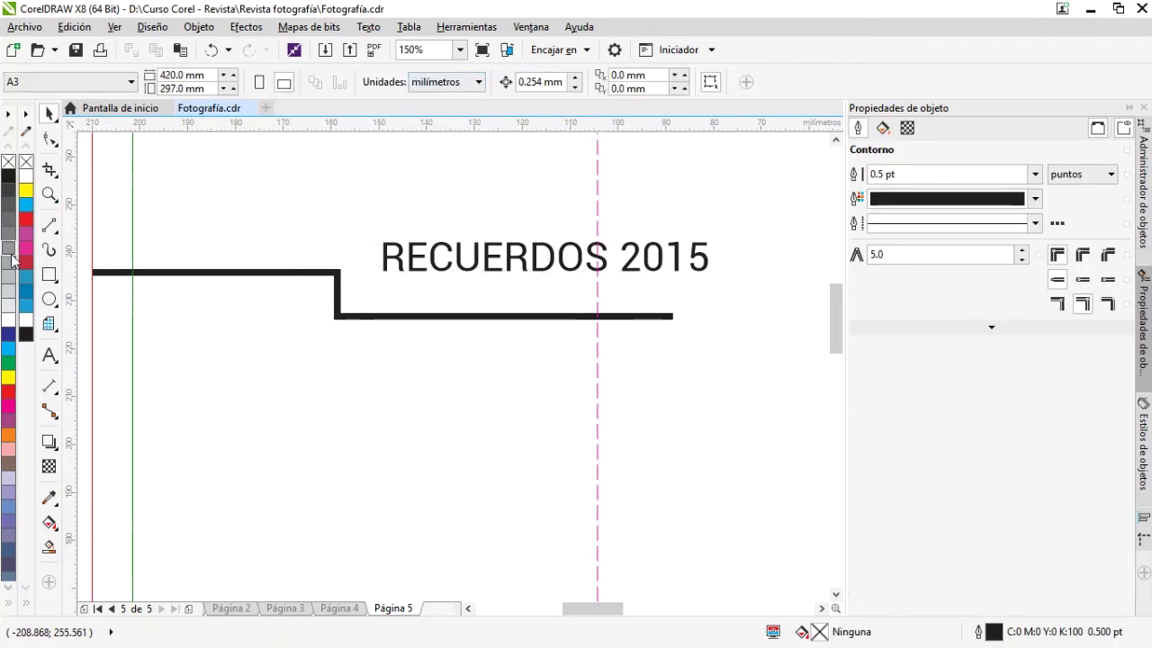
Make Roboto the document's default font for paragraph text.
{"action": "left_click", "coordinate": [50, 354]}
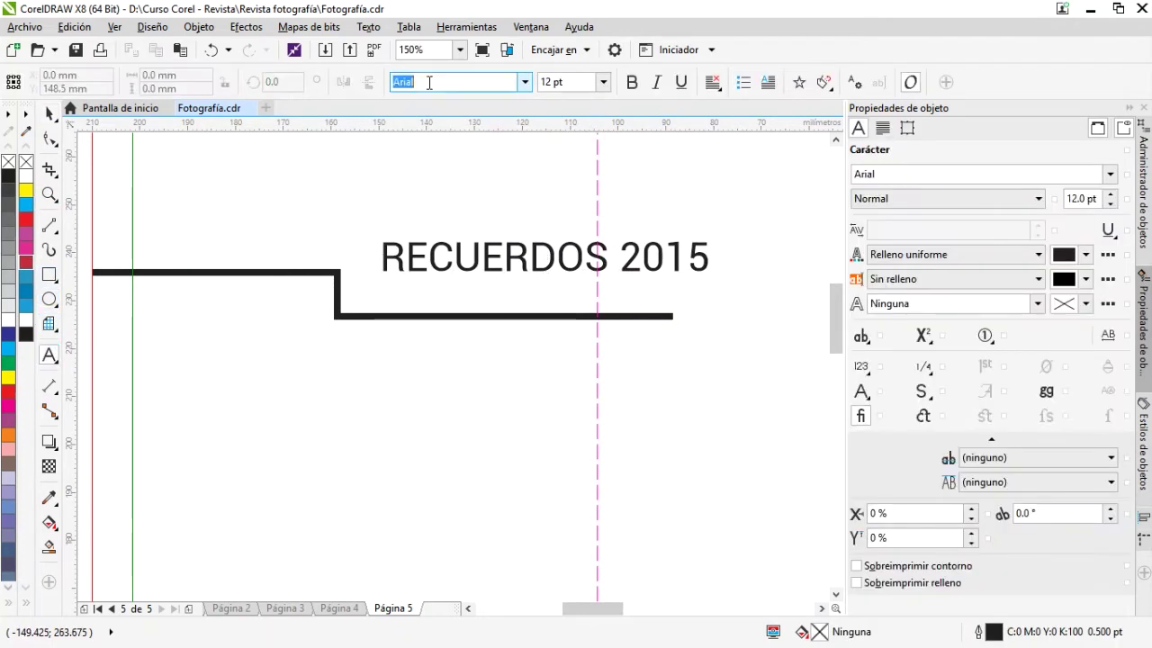
{"action": "type", "text": "Roboto"}
{"action": "key", "text": "Return"}
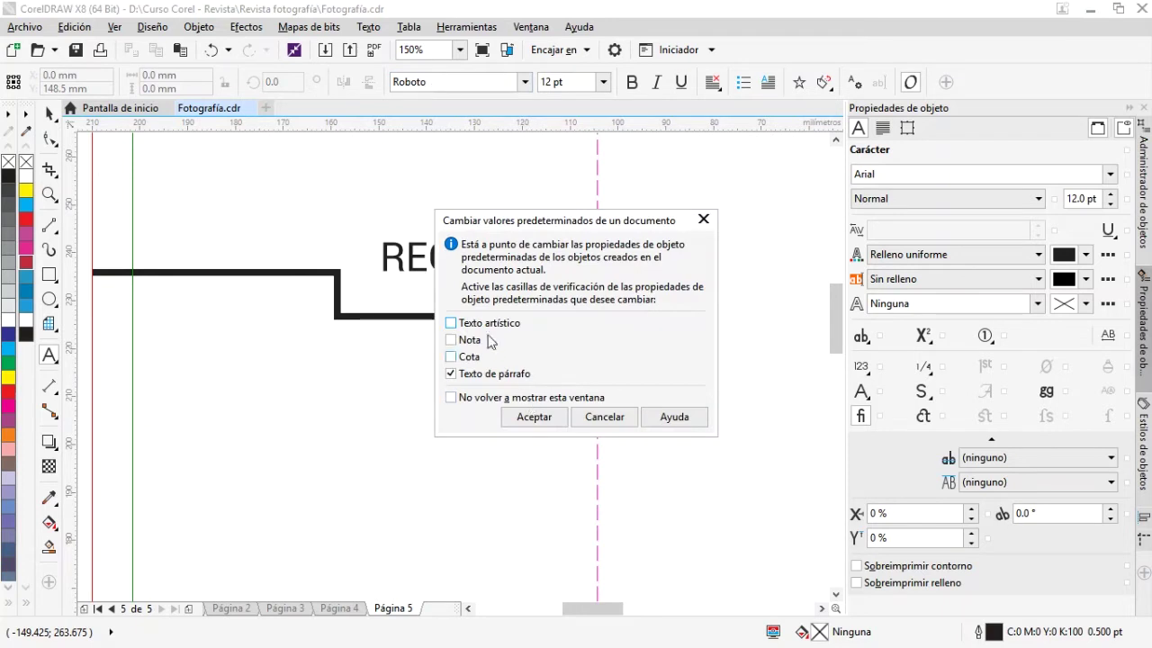
{"action": "left_click", "coordinate": [534, 420]}
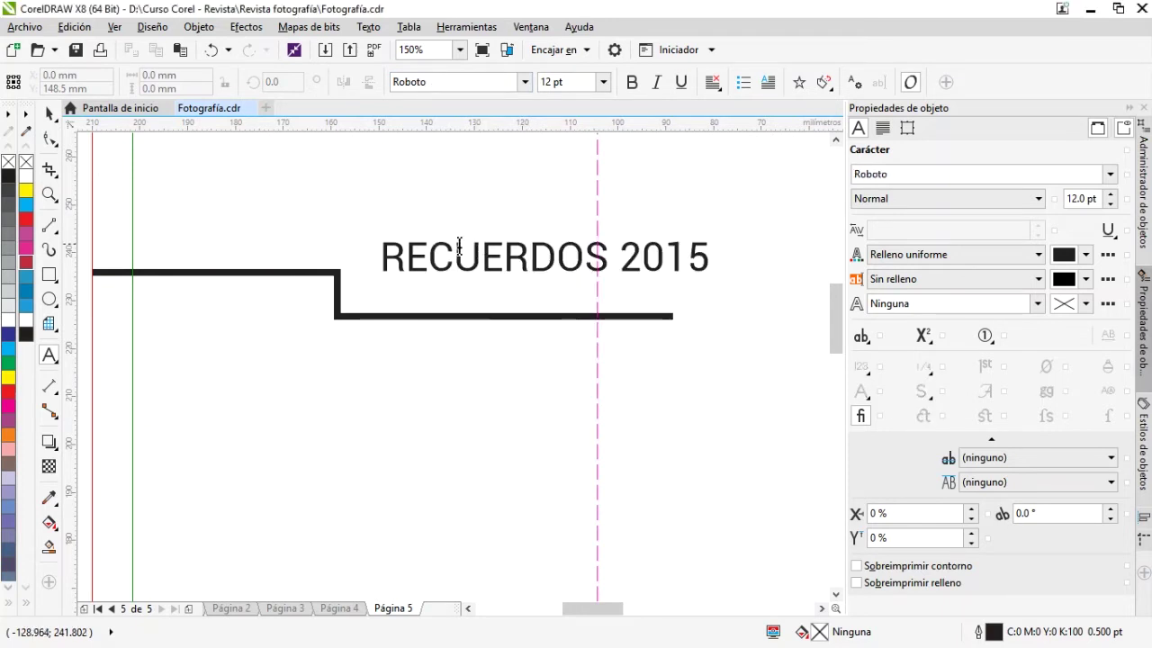
Change the "RECUERDOS 2015" heading's typeface to the heavier Roboto Bk (Bold, Normal).
{"action": "left_click", "coordinate": [48, 114]}
{"action": "left_click", "coordinate": [490, 262]}
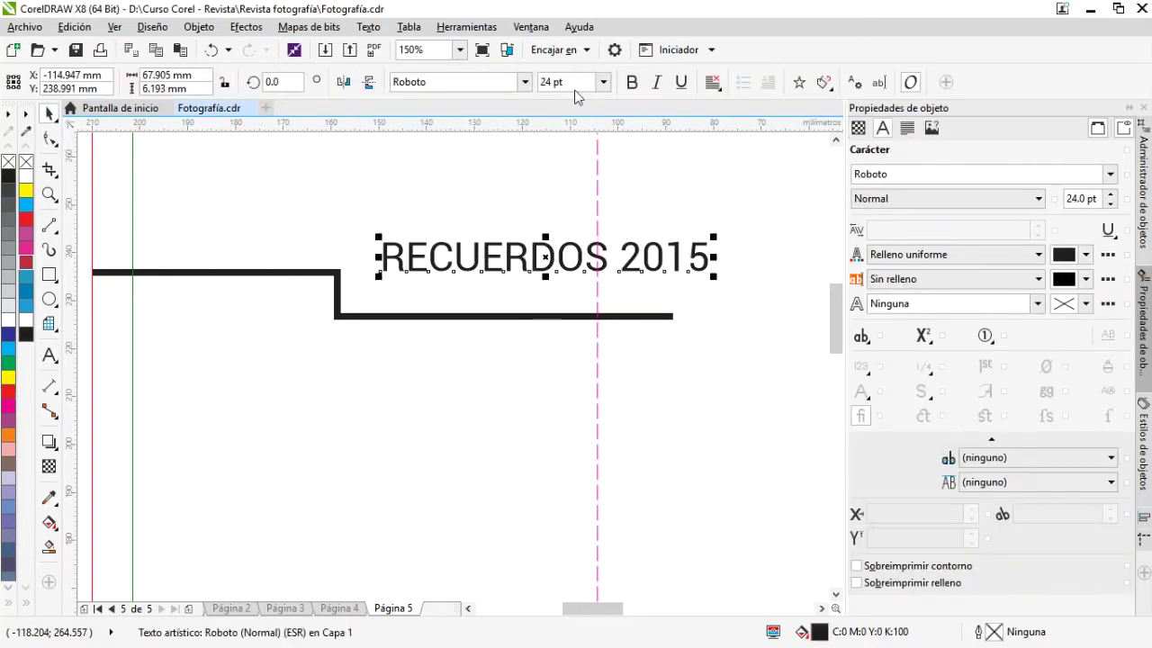
{"action": "left_click", "coordinate": [633, 83]}
{"action": "left_click", "coordinate": [525, 82]}
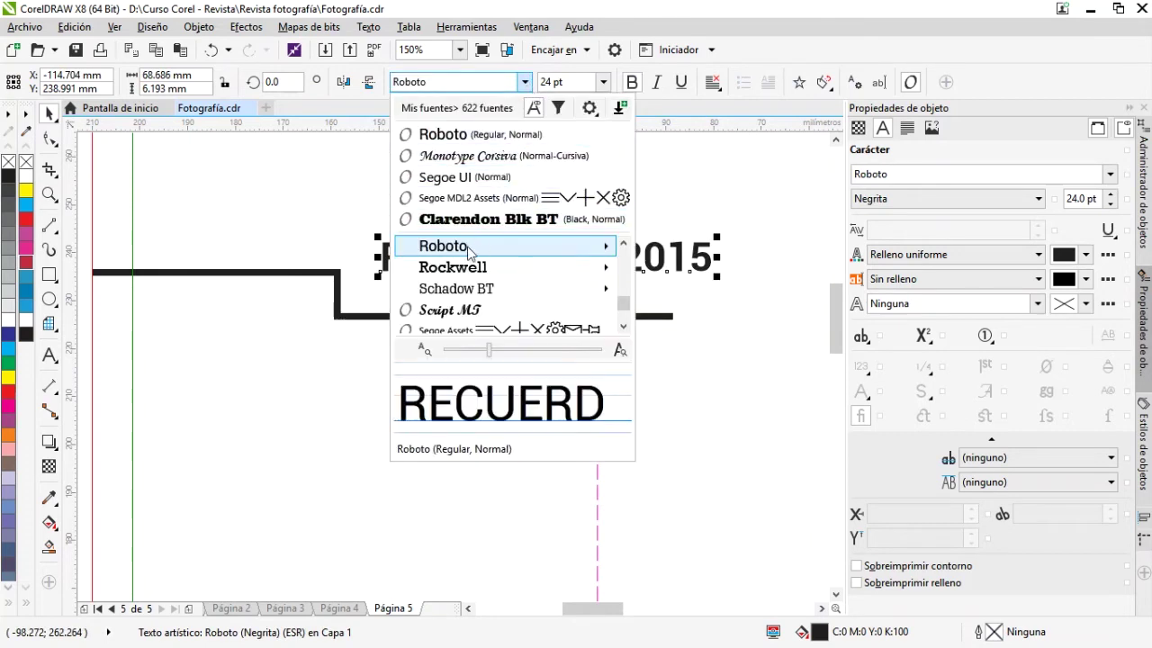
{"action": "mouse_move", "coordinate": [464, 247]}
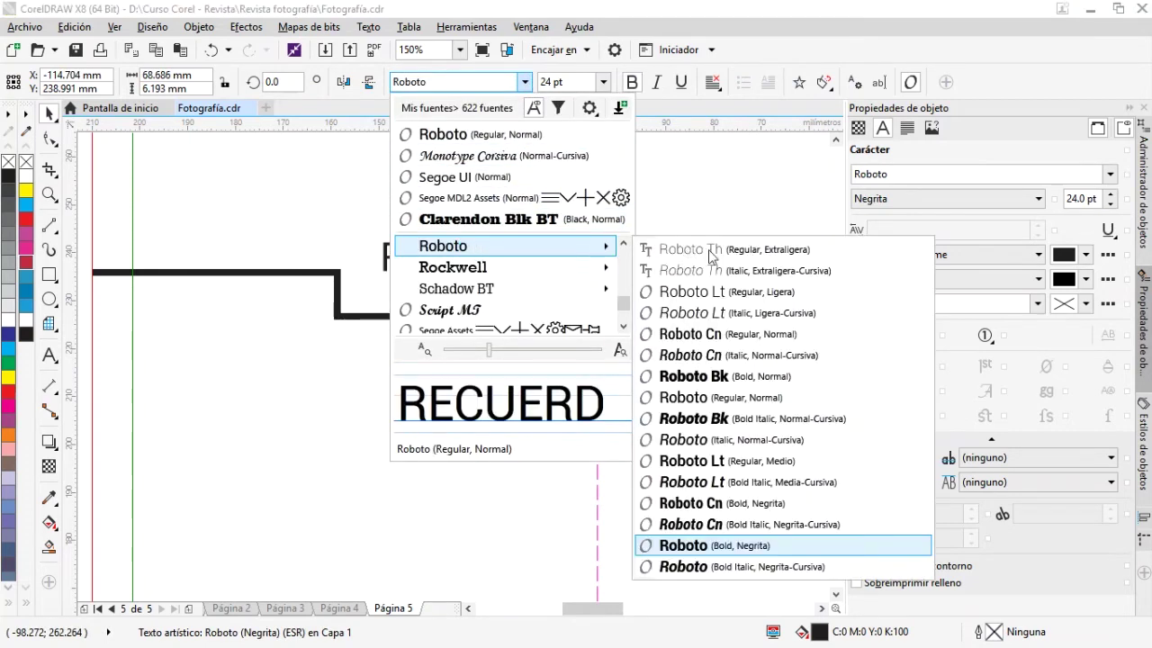
{"action": "left_click", "coordinate": [720, 378]}
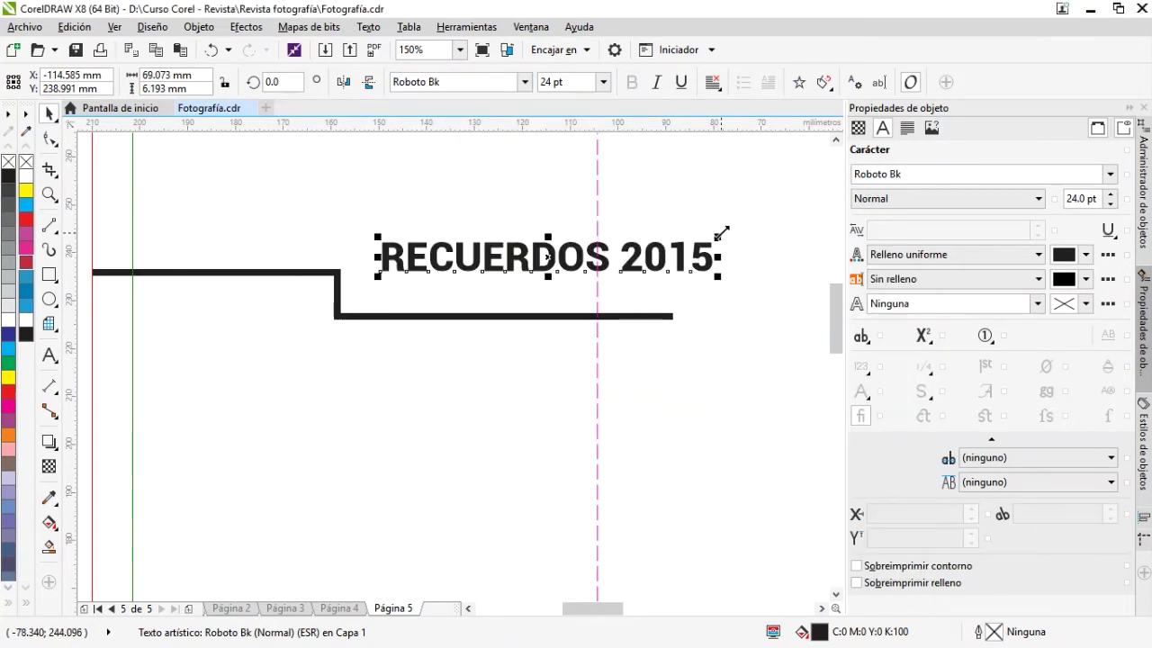
Enlarge the heading to about 30.6 pt and position it just above the lower segment of the stepped line.
{"action": "left_click_drag", "start_coordinate": [562, 255], "coordinate": [546, 286]}
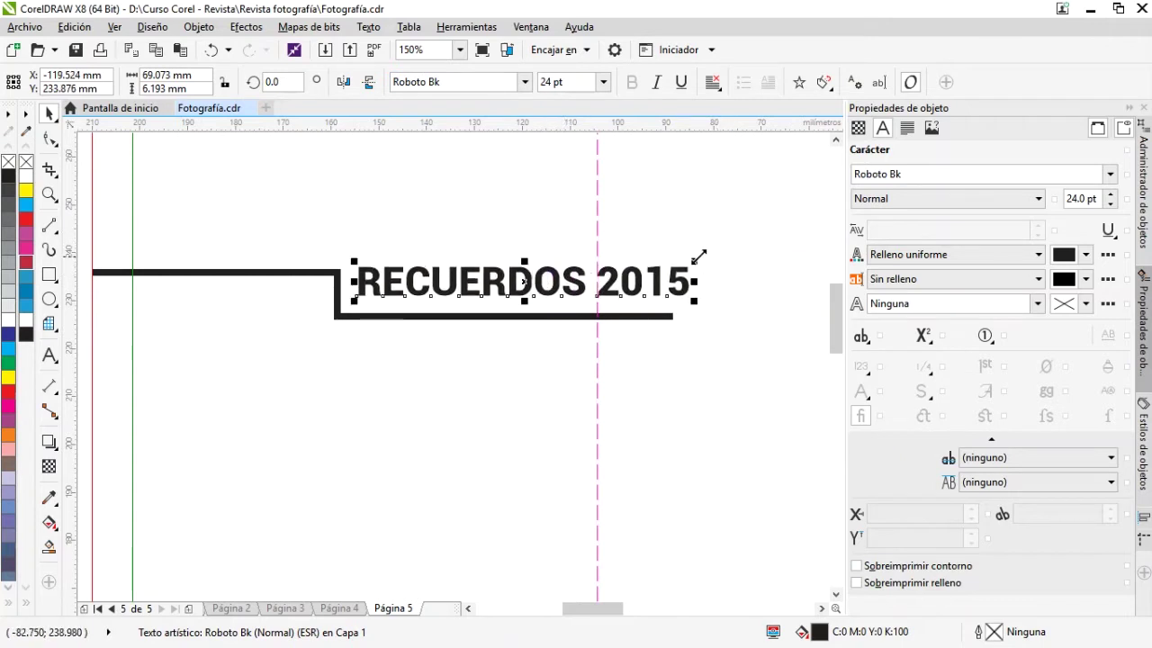
{"action": "left_click_drag", "start_coordinate": [697, 255], "coordinate": [744, 253]}
{"action": "mouse_move", "coordinate": [528, 277]}
{"action": "left_mouse_down"}
{"action": "mouse_move", "coordinate": [534, 284]}
{"action": "mouse_move", "coordinate": [530, 275]}
{"action": "left_mouse_up"}
{"action": "left_click_drag", "start_coordinate": [738, 261], "coordinate": [788, 227]}
{"action": "left_click_drag", "start_coordinate": [498, 280], "coordinate": [500, 281]}
{"action": "scroll", "coordinate": [518, 302], "scroll_direction": "down", "scroll_amount": 2}
{"action": "left_click_drag", "start_coordinate": [226, 240], "coordinate": [711, 331]}
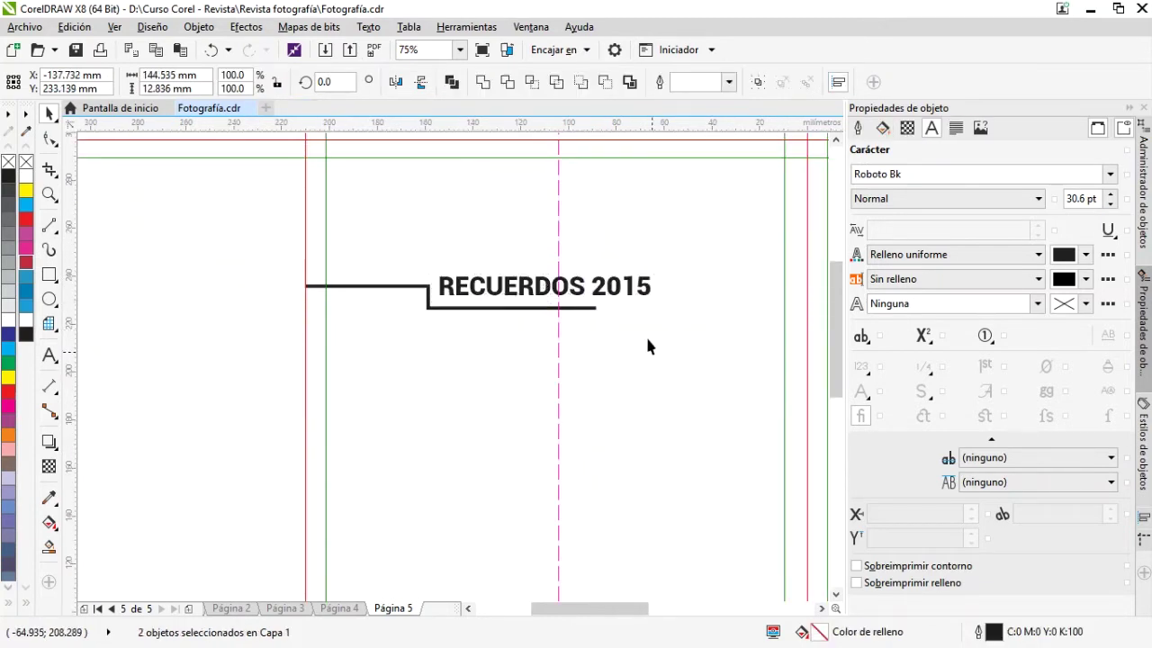
{"action": "left_click", "coordinate": [648, 348]}
{"action": "left_click", "coordinate": [612, 290]}
{"action": "key", "text": "Down"}
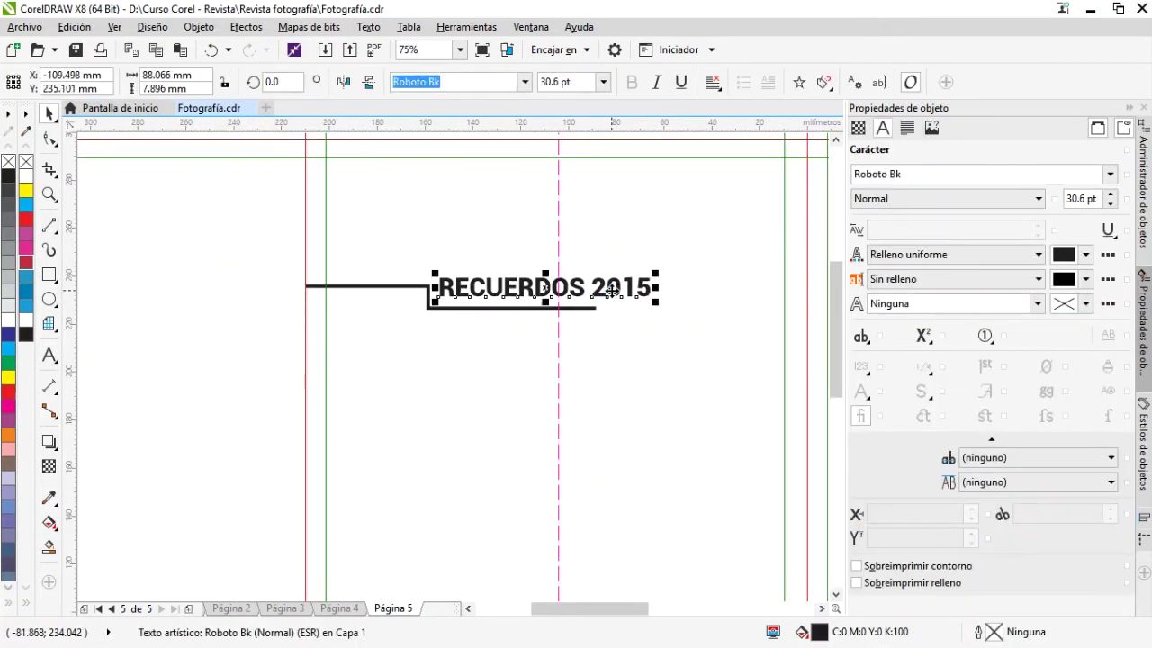
{"action": "left_click_drag", "start_coordinate": [716, 350], "coordinate": [269, 220]}
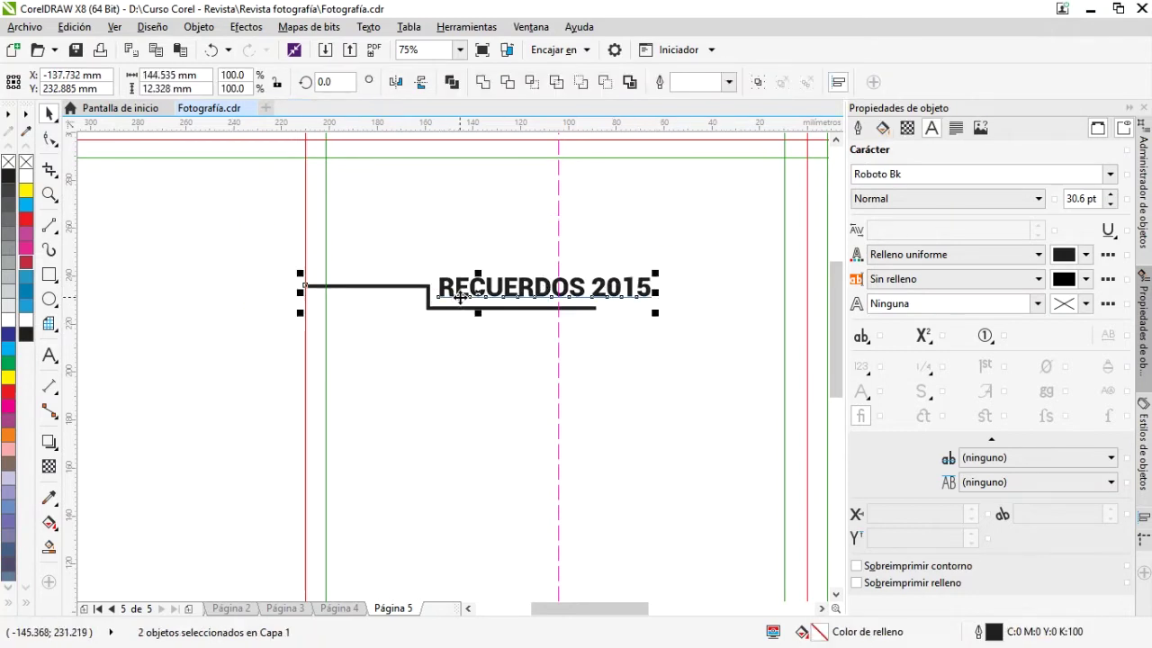
{"action": "left_click_drag", "start_coordinate": [460, 295], "coordinate": [458, 345]}
{"action": "key", "text": "ctrl+z"}
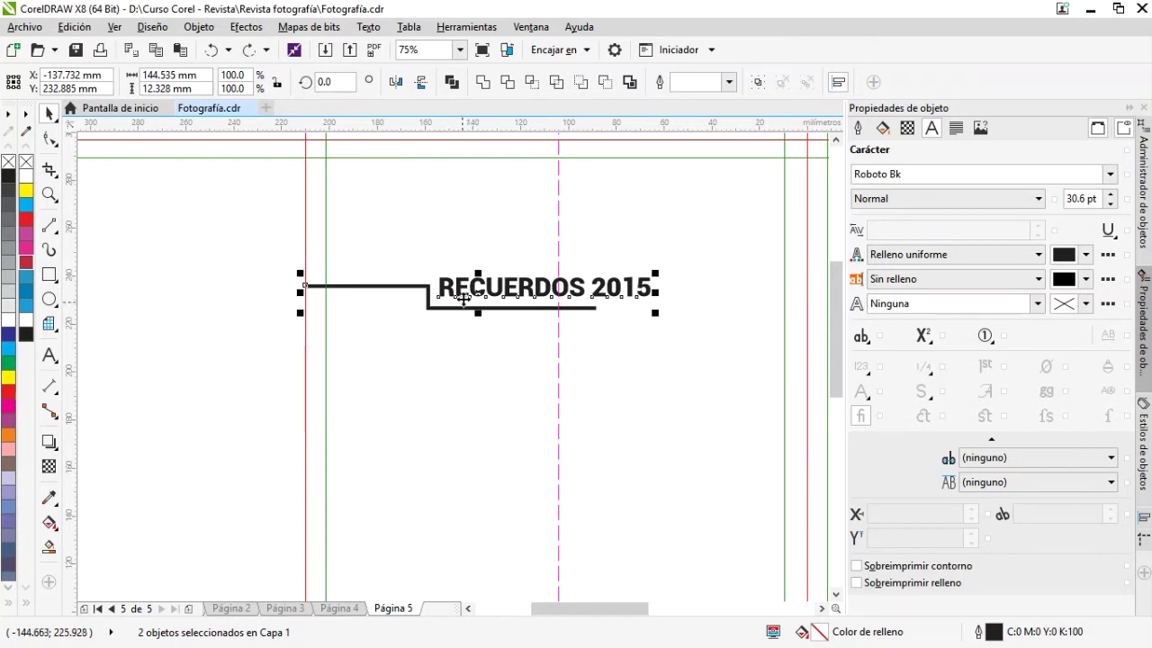
{"action": "left_click", "coordinate": [459, 331]}
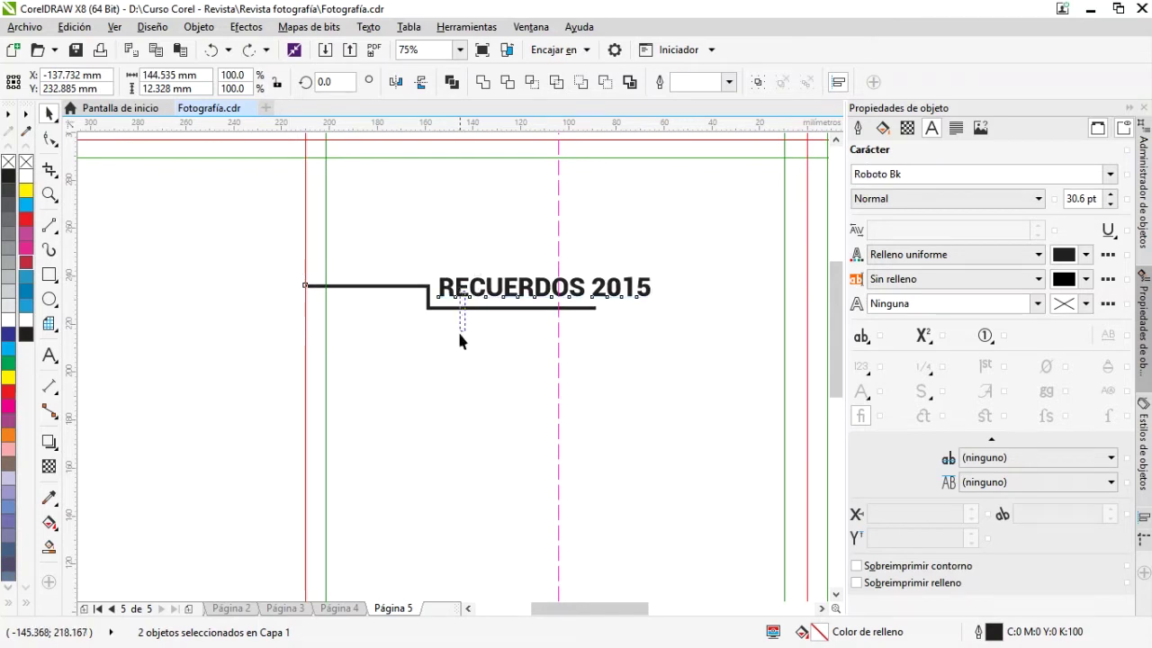
Duplicate the stepped line and its heading together, placing the copy about 45 mm straight below the original.
{"action": "left_click_drag", "start_coordinate": [717, 346], "coordinate": [305, 255]}
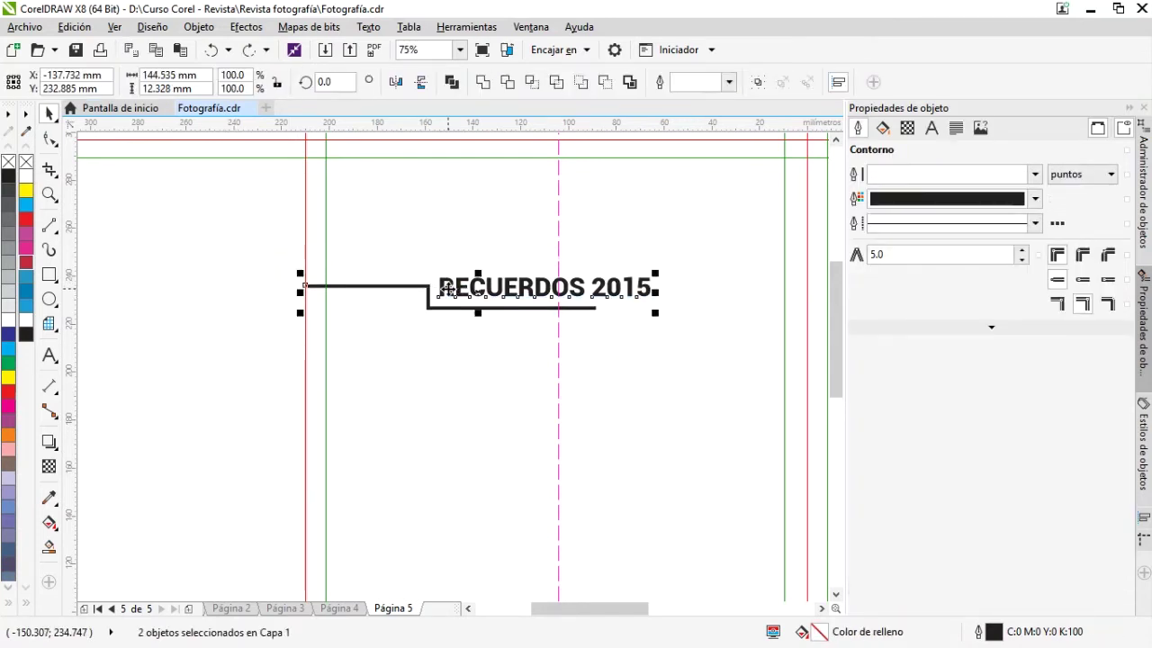
{"action": "left_click_drag", "start_coordinate": [446, 288], "coordinate": [461, 400]}
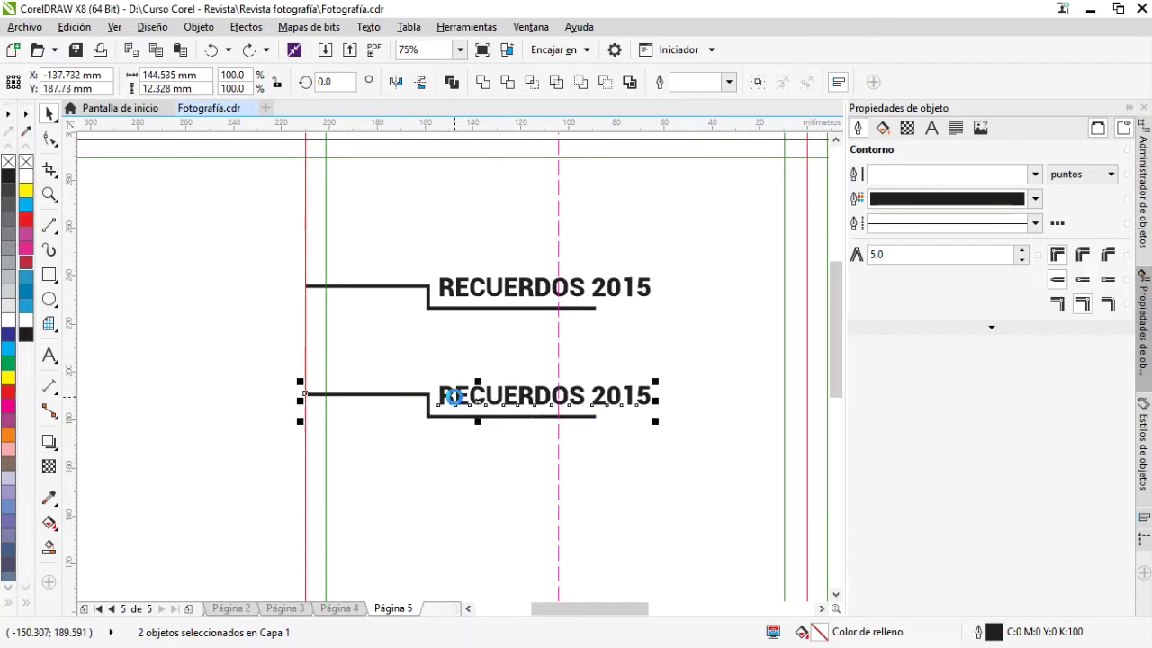
Repeat the duplication of the stepped line and heading at the same spacing until five stacked copies fill the page.
{"action": "scroll", "coordinate": [475, 231], "scroll_direction": "down", "scroll_amount": 2}
{"action": "key", "text": "ctrl+r"}
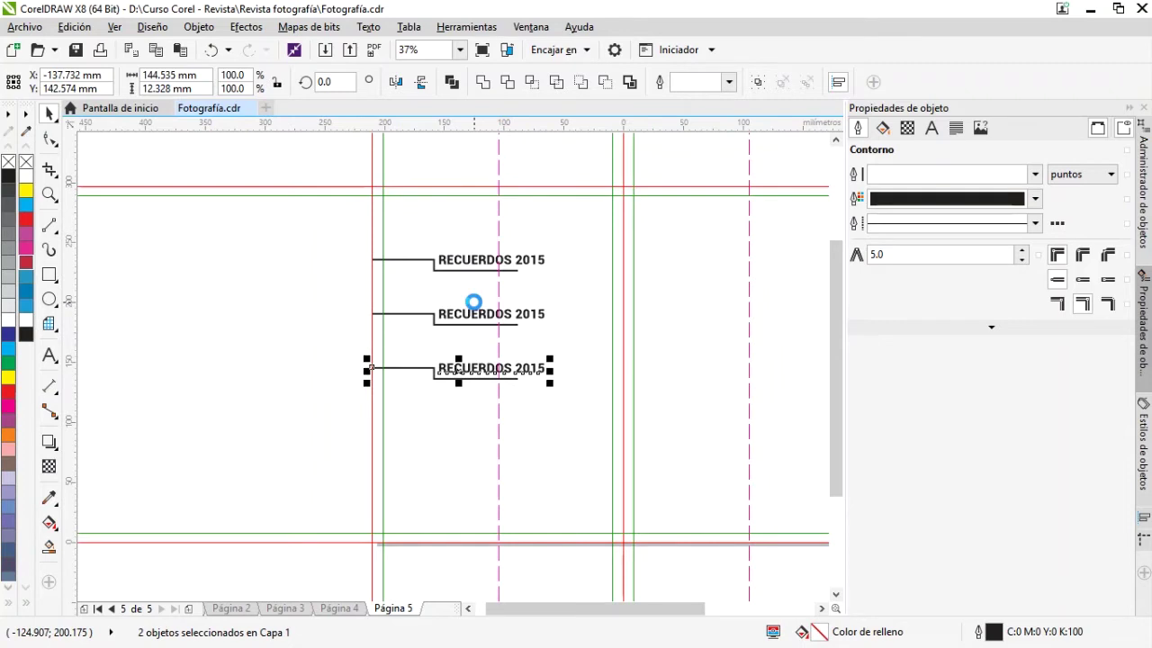
{"action": "key", "text": "ctrl+r"}
{"action": "key", "text": "ctrl+r"}
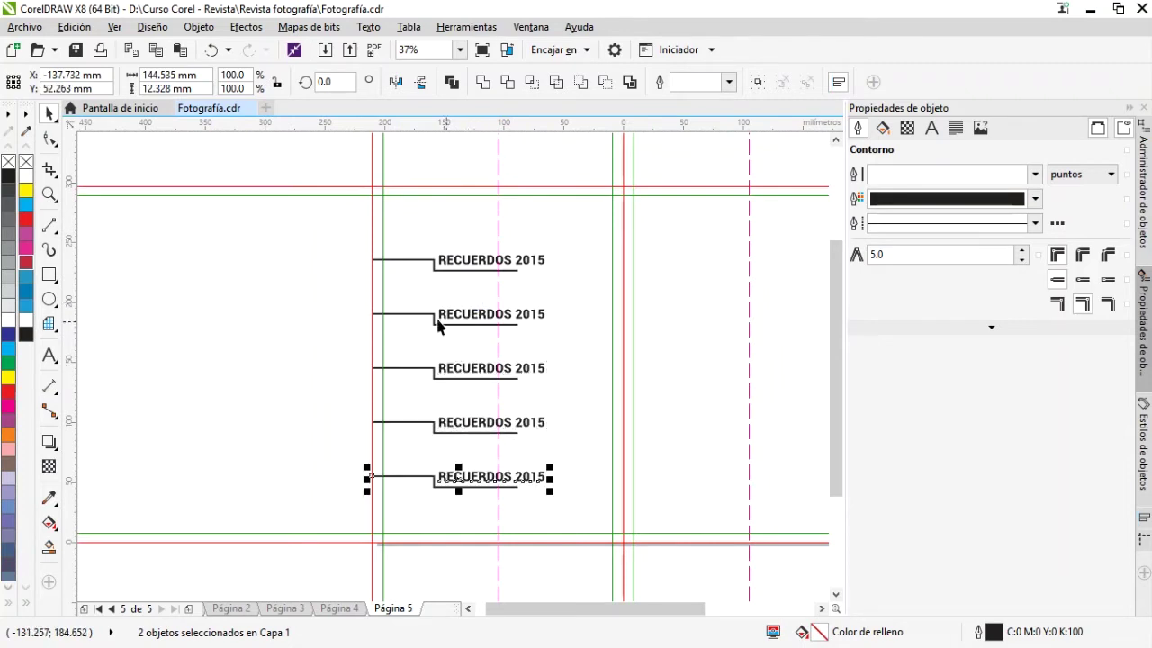
Move all five stepped lines with their headings straight up by about 10 mm.
{"action": "left_click_drag", "start_coordinate": [312, 231], "coordinate": [595, 503]}
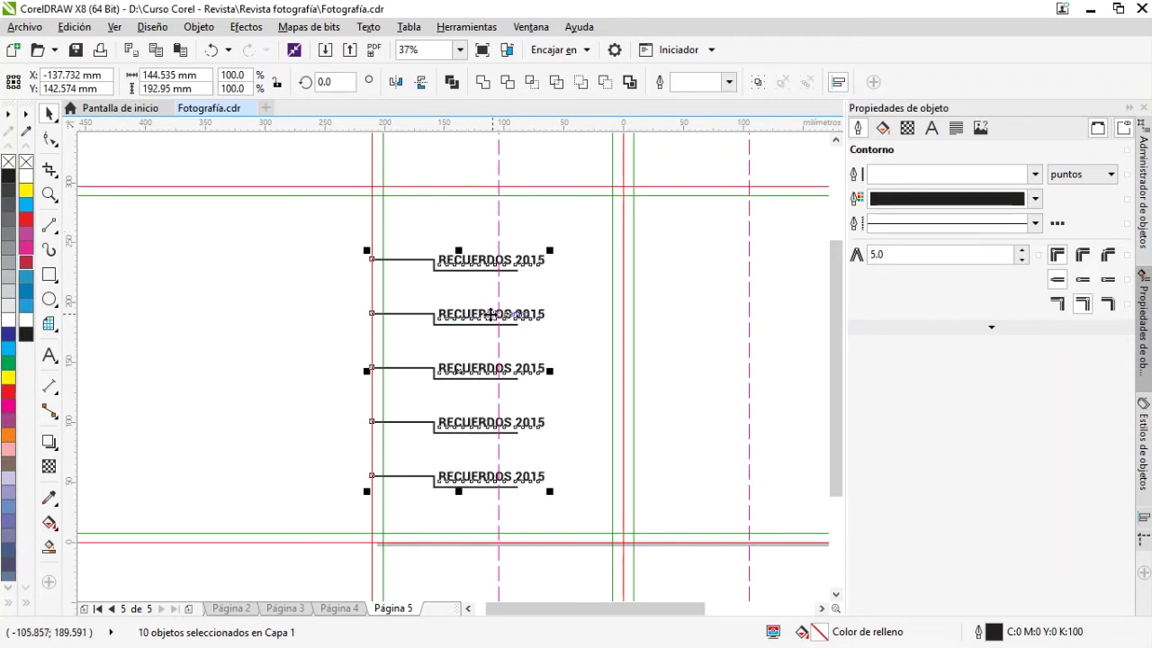
{"action": "left_click_drag", "start_coordinate": [491, 314], "coordinate": [491, 302]}
{"action": "left_click", "coordinate": [478, 222]}
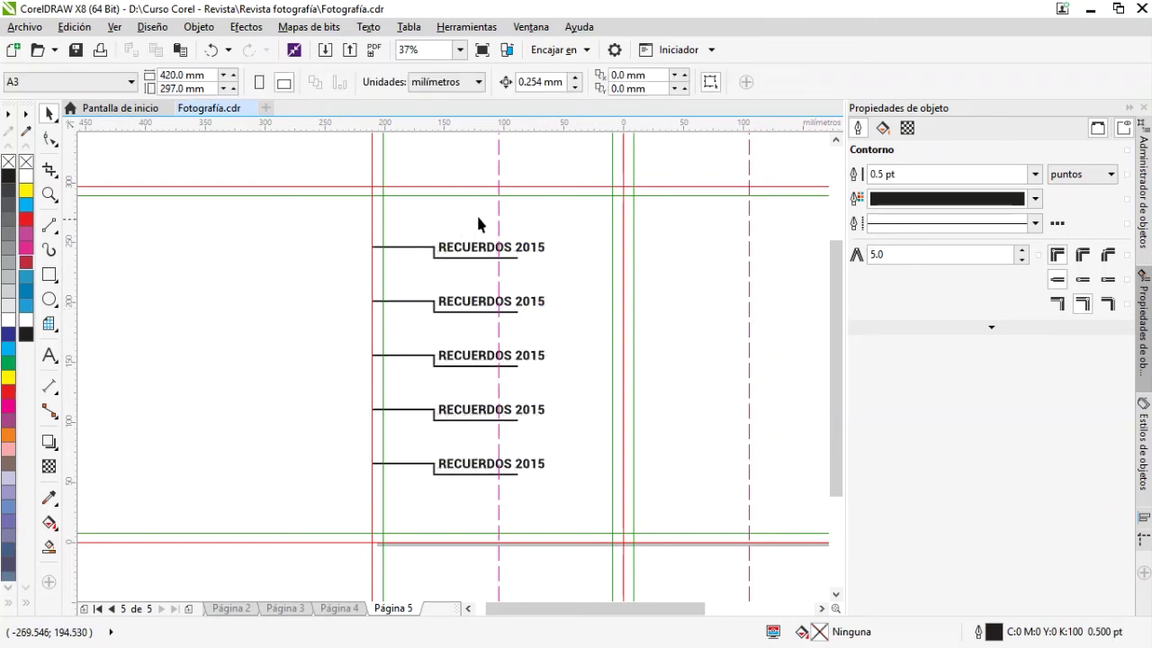
Copy the topmost heading above its line's upper segment and turn the copy into a "05" at about 85.5 pt.
{"action": "scroll", "coordinate": [406, 256], "scroll_direction": "up", "scroll_amount": 4}
{"action": "left_click", "coordinate": [455, 368]}
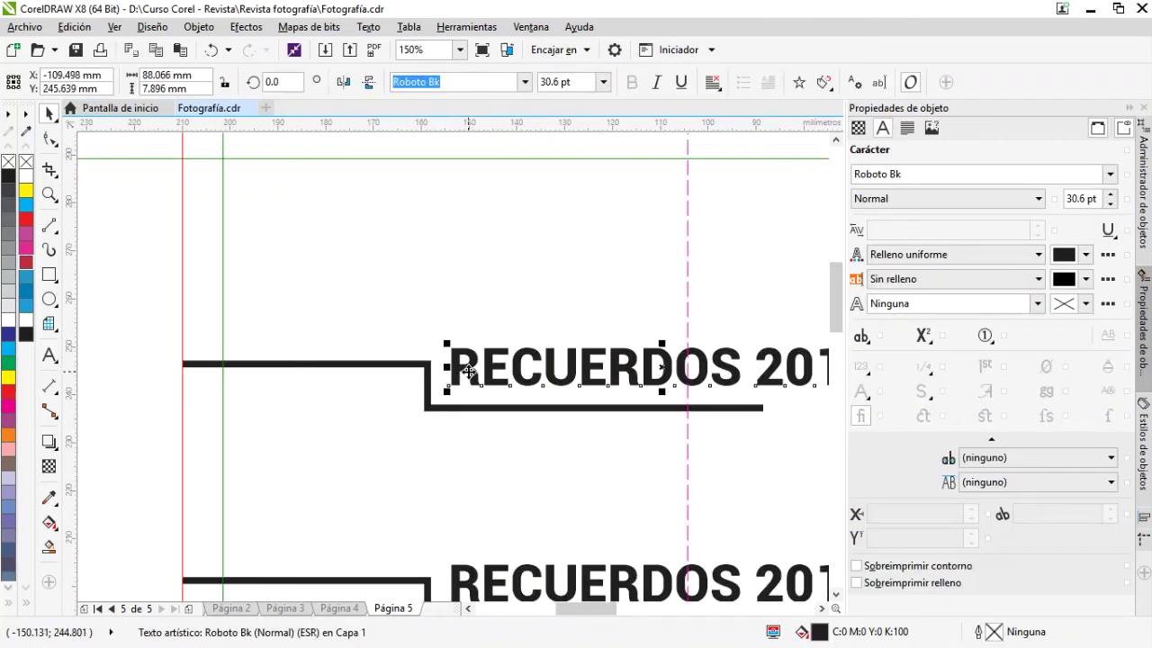
{"action": "left_click_drag", "start_coordinate": [455, 368], "coordinate": [276, 329]}
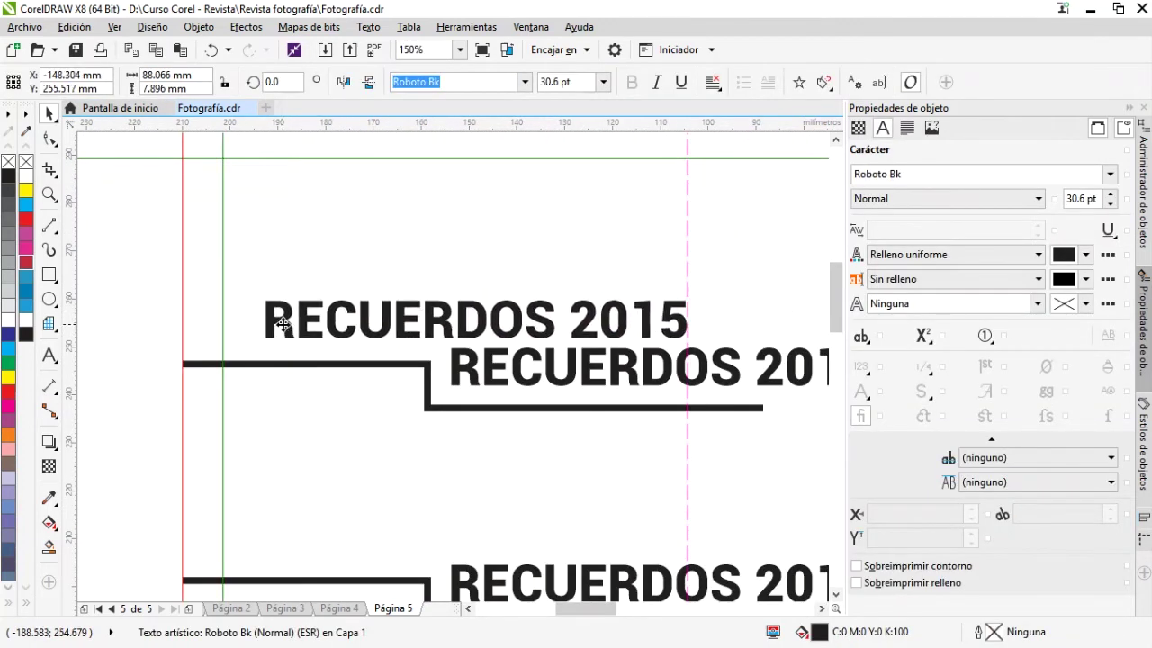
{"action": "double_click", "coordinate": [285, 326]}
{"action": "key", "text": "ctrl+a"}
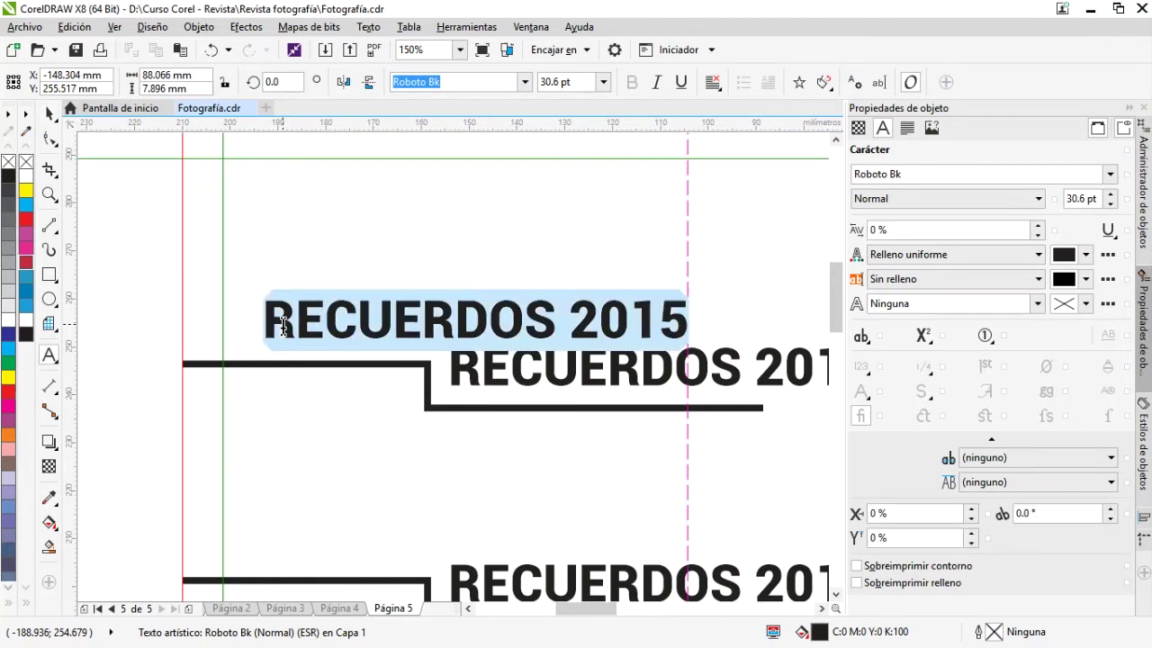
{"action": "type", "text": "05"}
{"action": "left_click", "coordinate": [49, 112]}
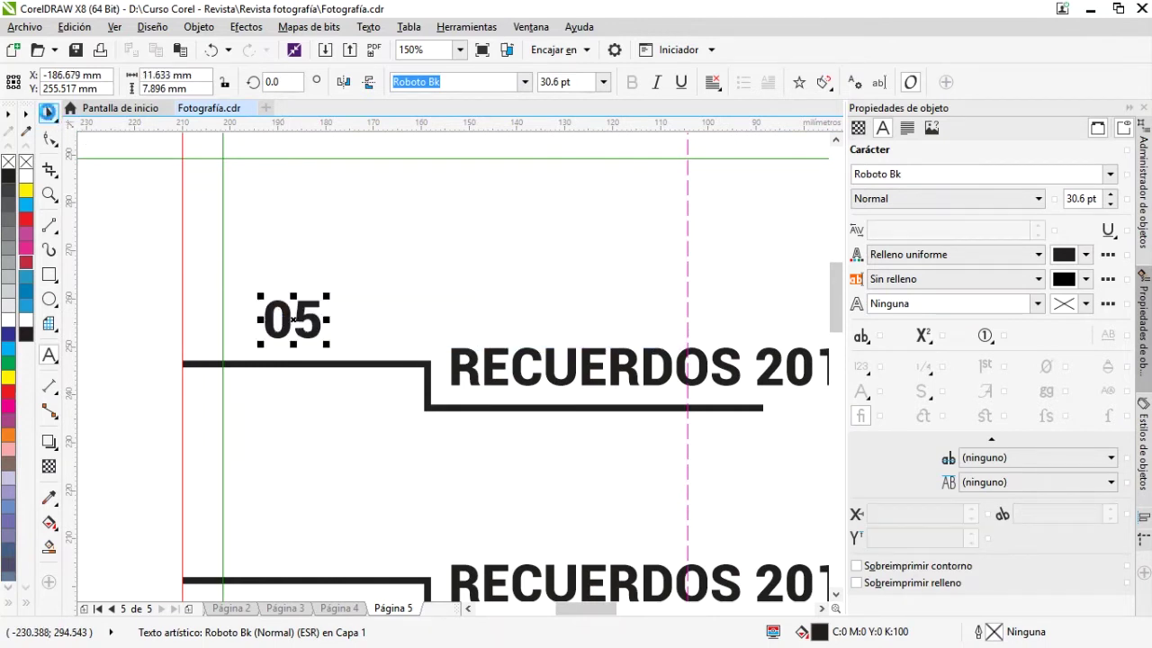
{"action": "left_click_drag", "start_coordinate": [327, 294], "coordinate": [425, 228]}
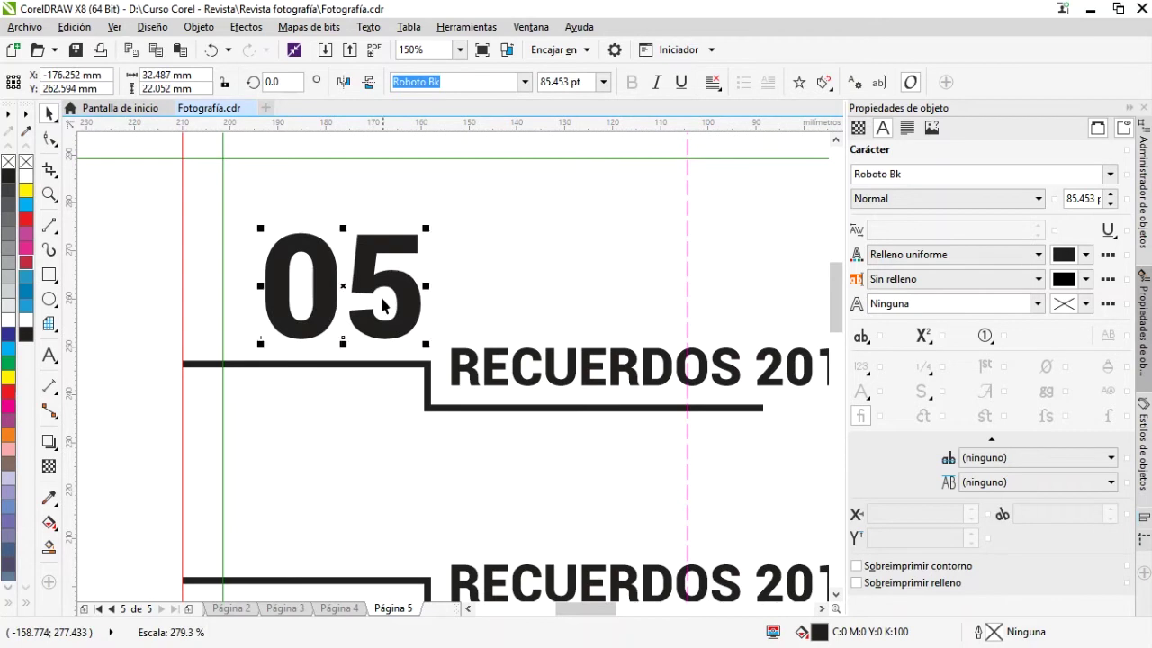
Duplicate the large "05" straight down at intervals of about 45.5 mm, one above each of the other four stepped lines.
{"action": "left_click_drag", "start_coordinate": [382, 306], "coordinate": [392, 389]}
{"action": "scroll", "coordinate": [387, 259], "scroll_direction": "down", "scroll_amount": 2}
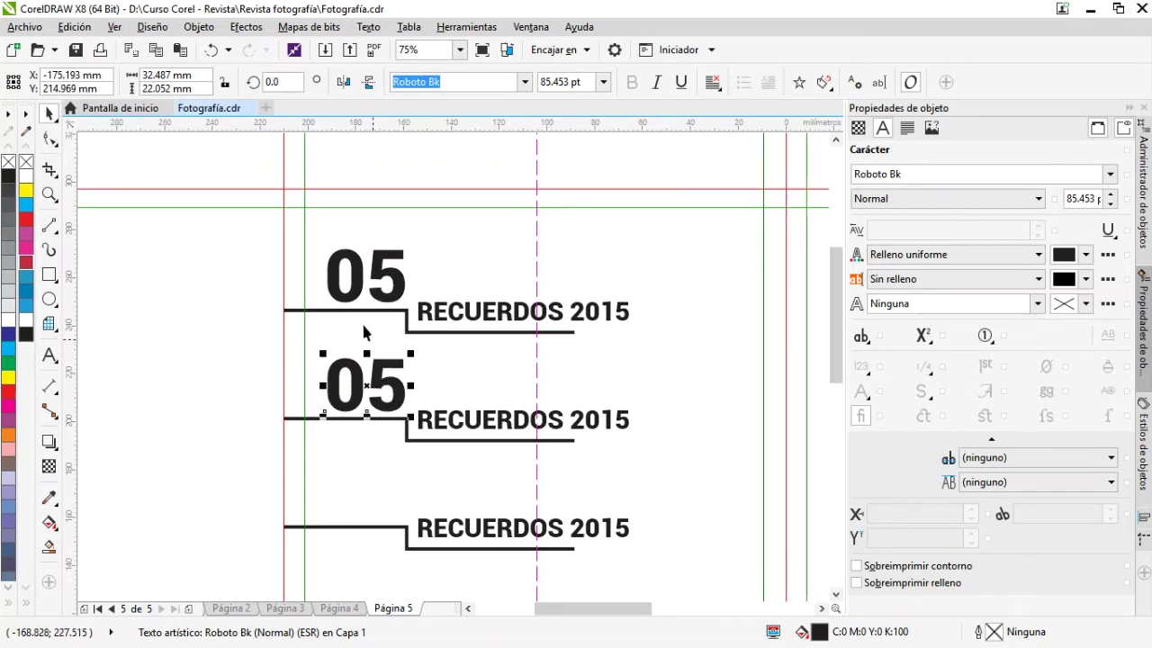
{"action": "scroll", "coordinate": [341, 310], "scroll_direction": "down", "scroll_amount": 1}
{"action": "key", "text": "ctrl+r"}
{"action": "key", "text": "ctrl+r"}
{"action": "key", "text": "ctrl+r"}
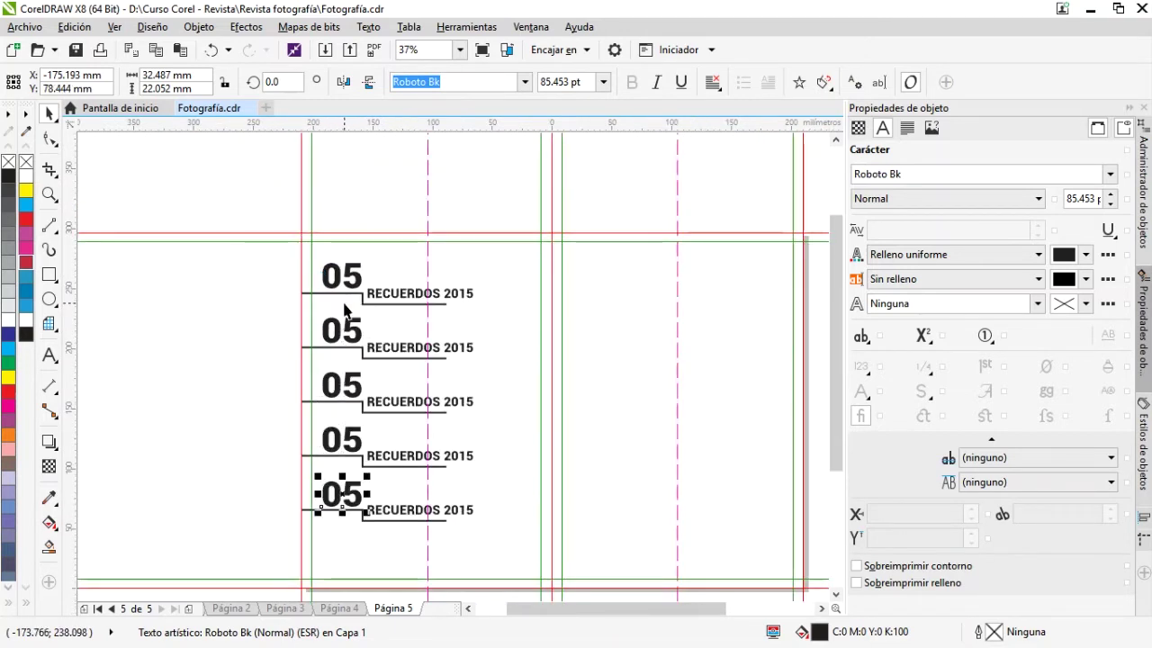
{"action": "left_click", "coordinate": [179, 384]}
Change the second entry's number to "08" and the third entry's number to "12".
{"action": "double_click", "coordinate": [356, 335]}
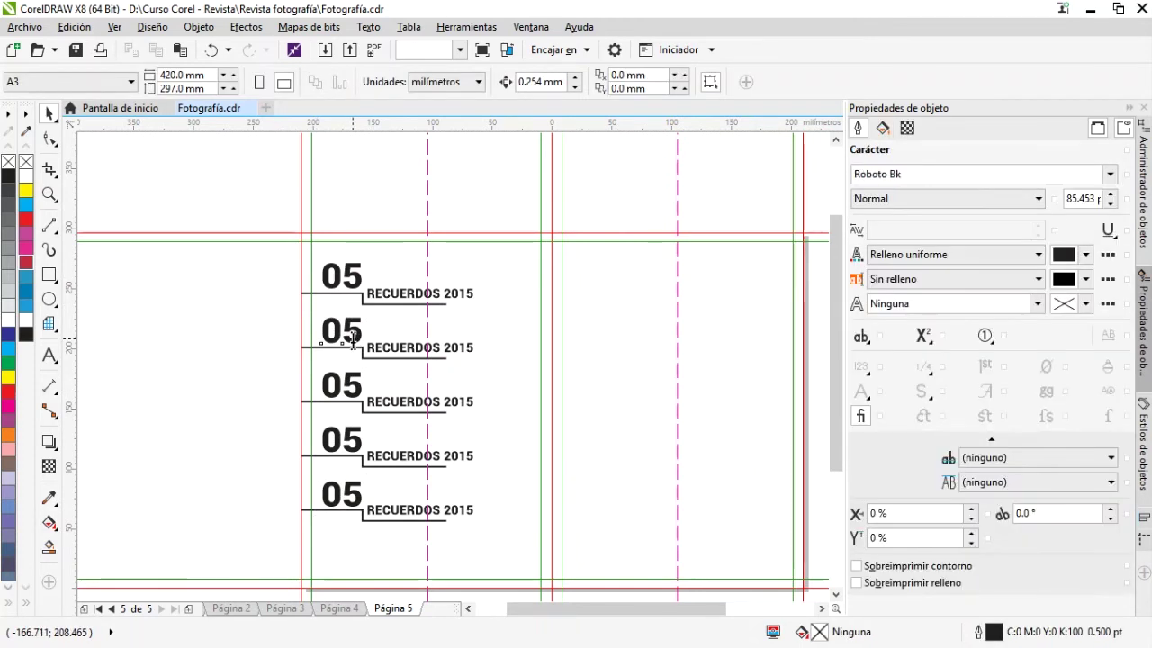
{"action": "left_click_drag", "start_coordinate": [364, 335], "coordinate": [351, 338]}
{"action": "type", "text": "8"}
{"action": "double_click", "coordinate": [357, 386]}
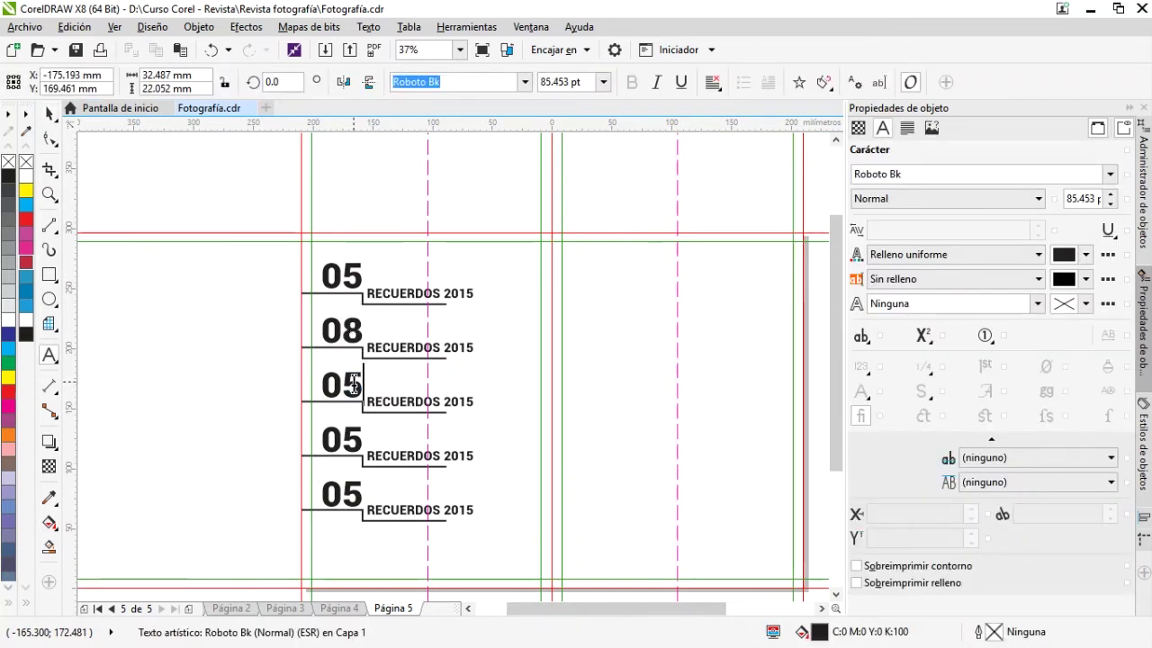
{"action": "double_click", "coordinate": [352, 383]}
{"action": "key", "text": "BackSpace"}
{"action": "type", "text": "12"}
Change the fourth entry's number to "15" and the fifth entry's number to "18".
{"action": "double_click", "coordinate": [348, 437]}
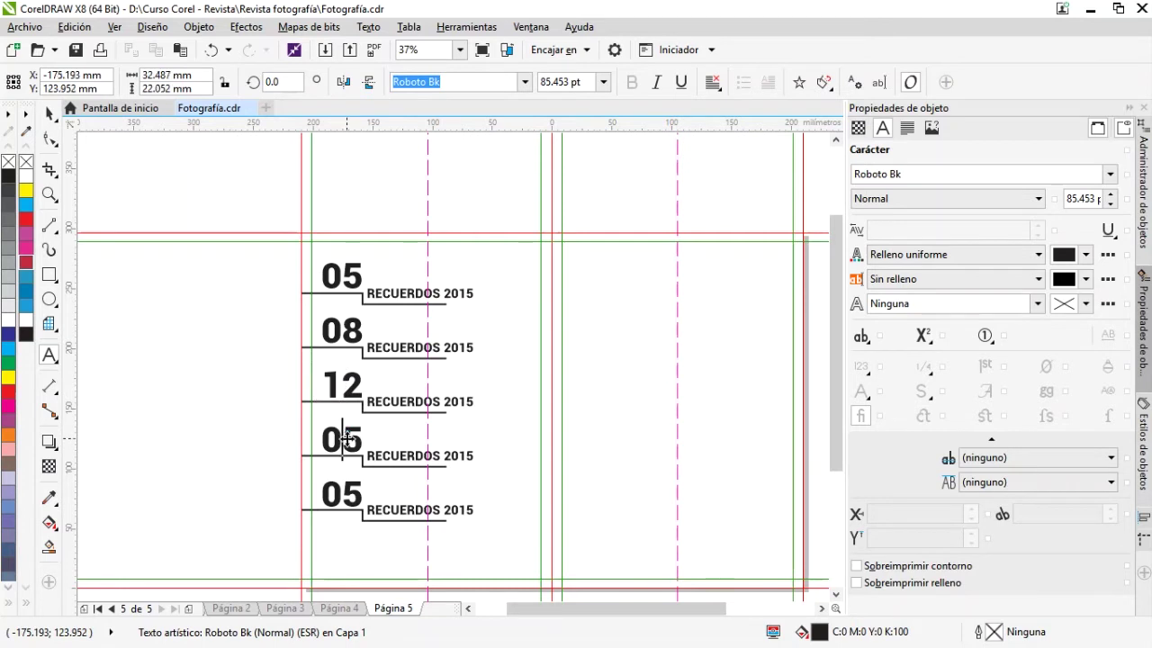
{"action": "left_click_drag", "start_coordinate": [331, 439], "coordinate": [343, 439]}
{"action": "type", "text": "1"}
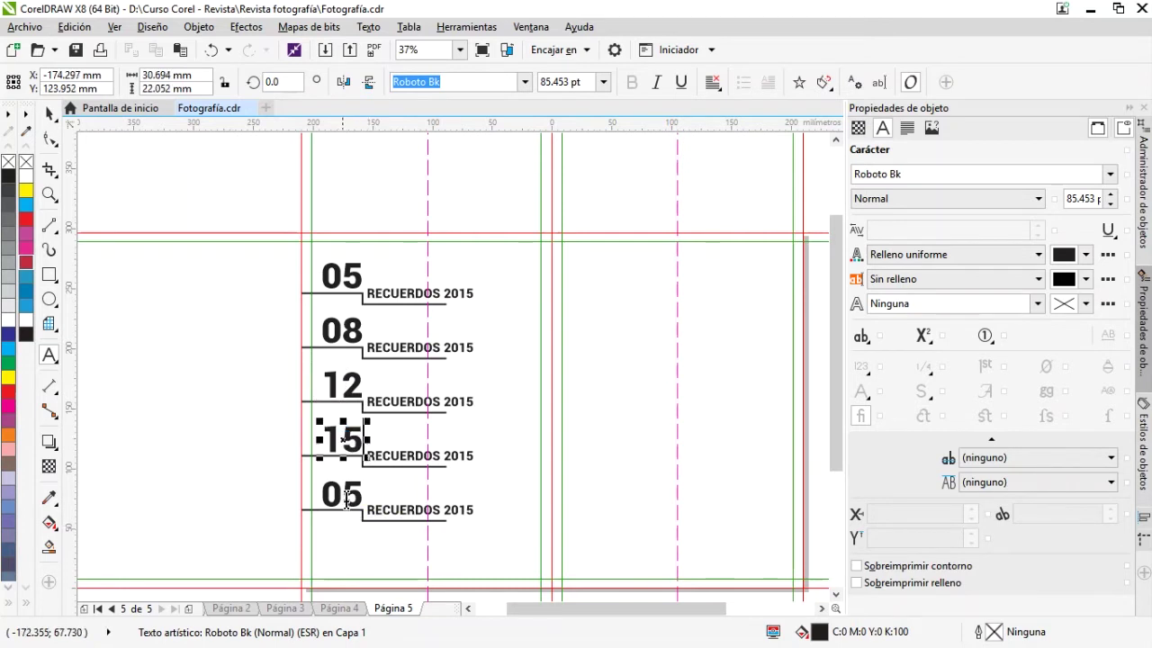
{"action": "double_click", "coordinate": [344, 494]}
{"action": "double_click", "coordinate": [344, 494]}
{"action": "key", "text": "BackSpace"}
{"action": "type", "text": "18"}
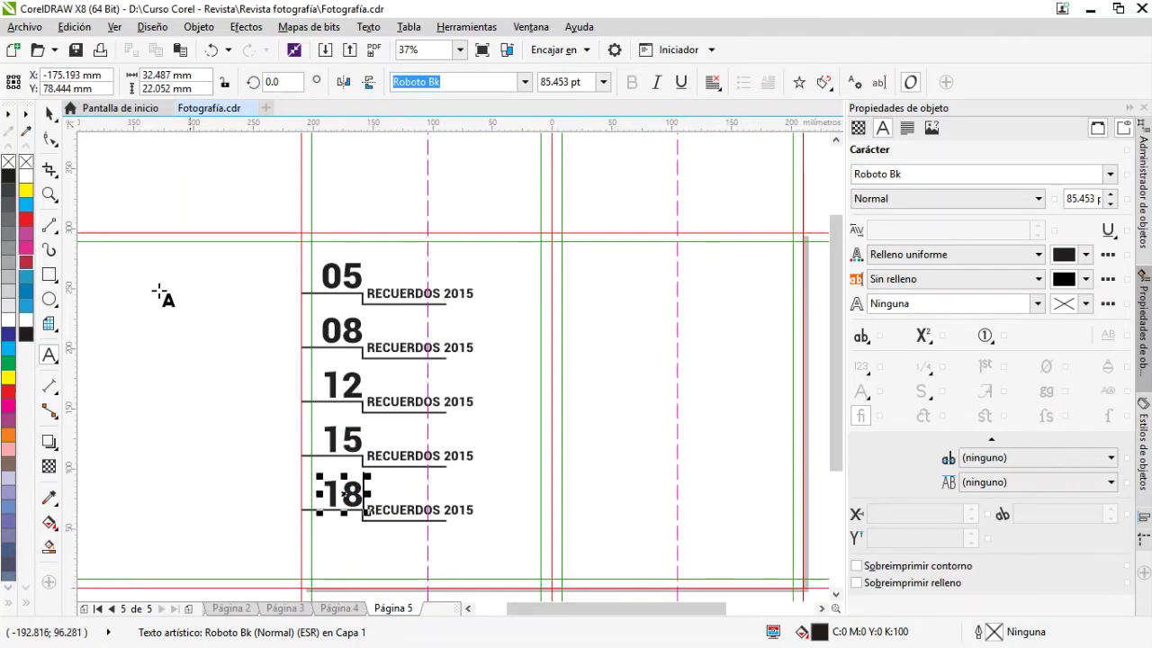
{"action": "left_click", "coordinate": [48, 114]}
{"action": "left_click", "coordinate": [230, 364]}
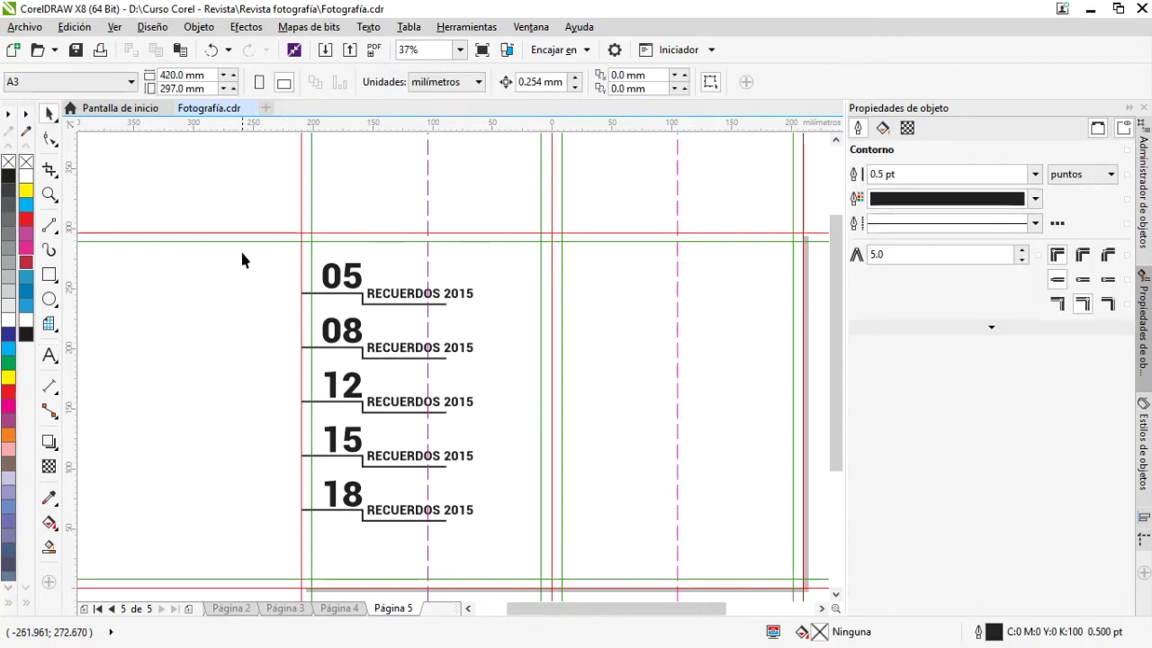
Move all five numbered entries together straight down by about 13.5 mm to centre them between the page margins.
{"action": "left_click_drag", "start_coordinate": [240, 248], "coordinate": [508, 551]}
{"action": "scroll", "coordinate": [489, 437], "scroll_direction": "down", "scroll_amount": 2}
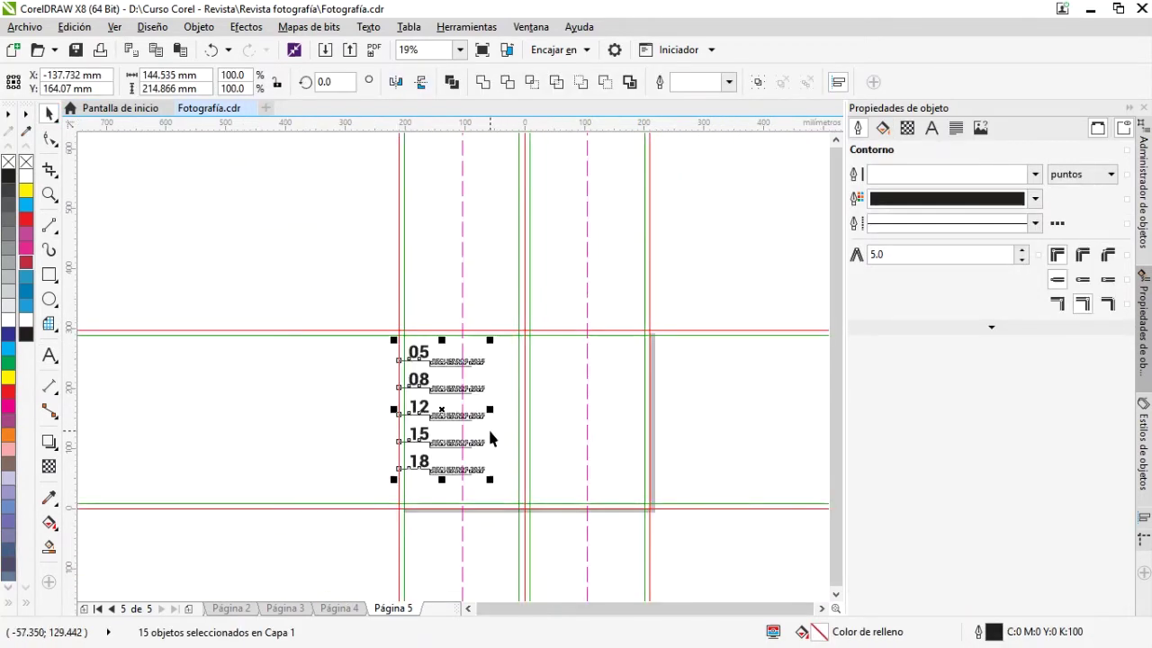
{"action": "scroll", "coordinate": [477, 428], "scroll_direction": "up", "scroll_amount": 2}
{"action": "left_click_drag", "start_coordinate": [432, 373], "coordinate": [424, 386]}
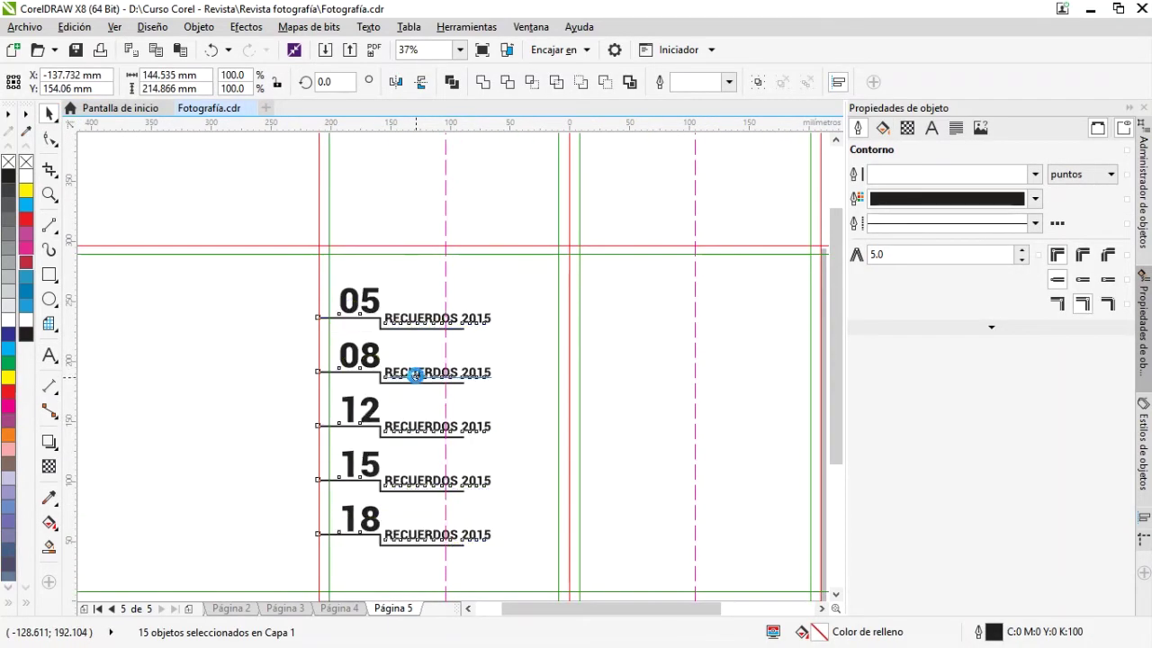
{"action": "scroll", "coordinate": [481, 324], "scroll_direction": "down", "scroll_amount": 2}
{"action": "scroll", "coordinate": [496, 366], "scroll_direction": "up", "scroll_amount": 2}
{"action": "key", "text": "Down"}
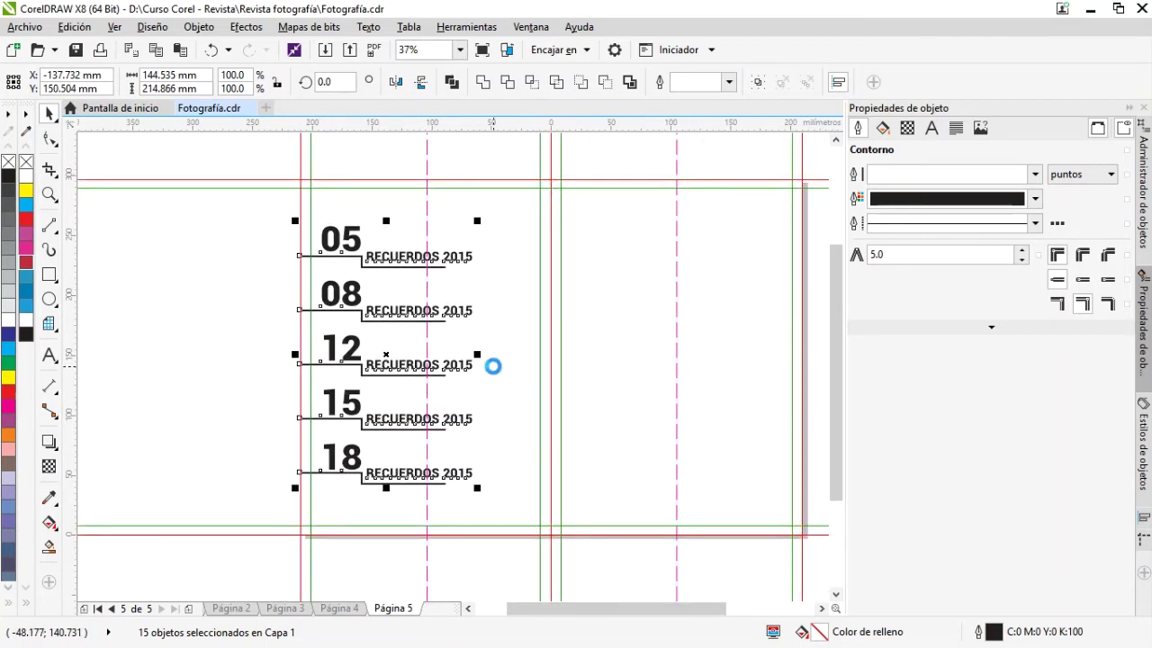
{"action": "left_click", "coordinate": [212, 330]}
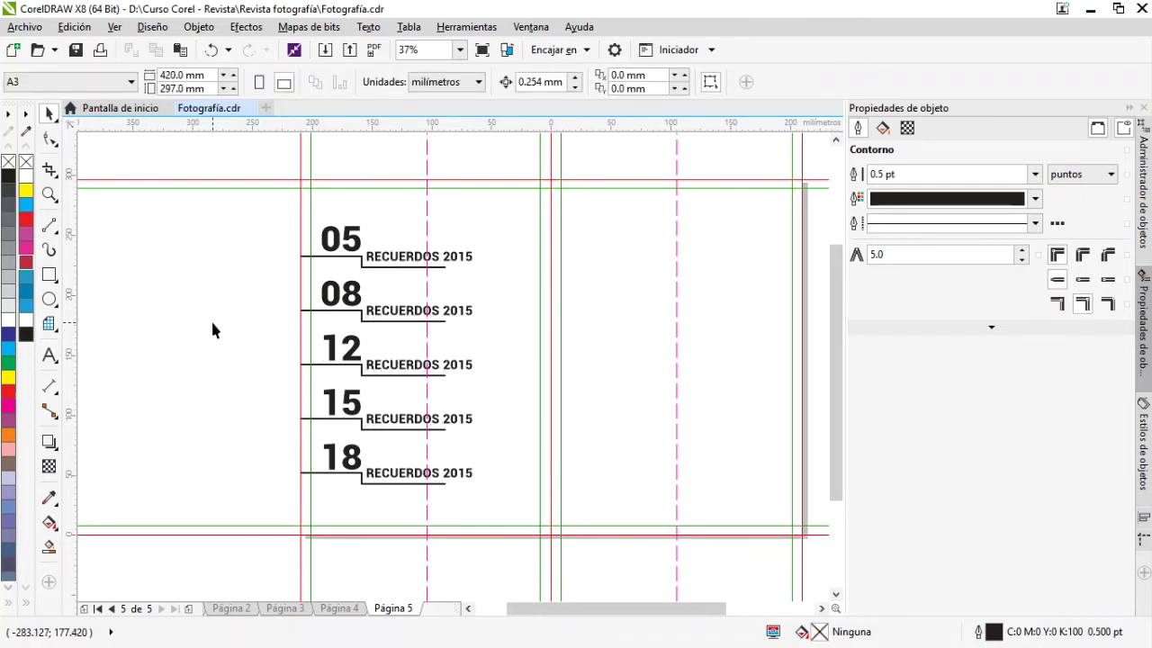
Change the heading beside 08 to "RECUERDOS 2016" and the one beside 12 to "ENERO 2017".
{"action": "left_click", "coordinate": [399, 310]}
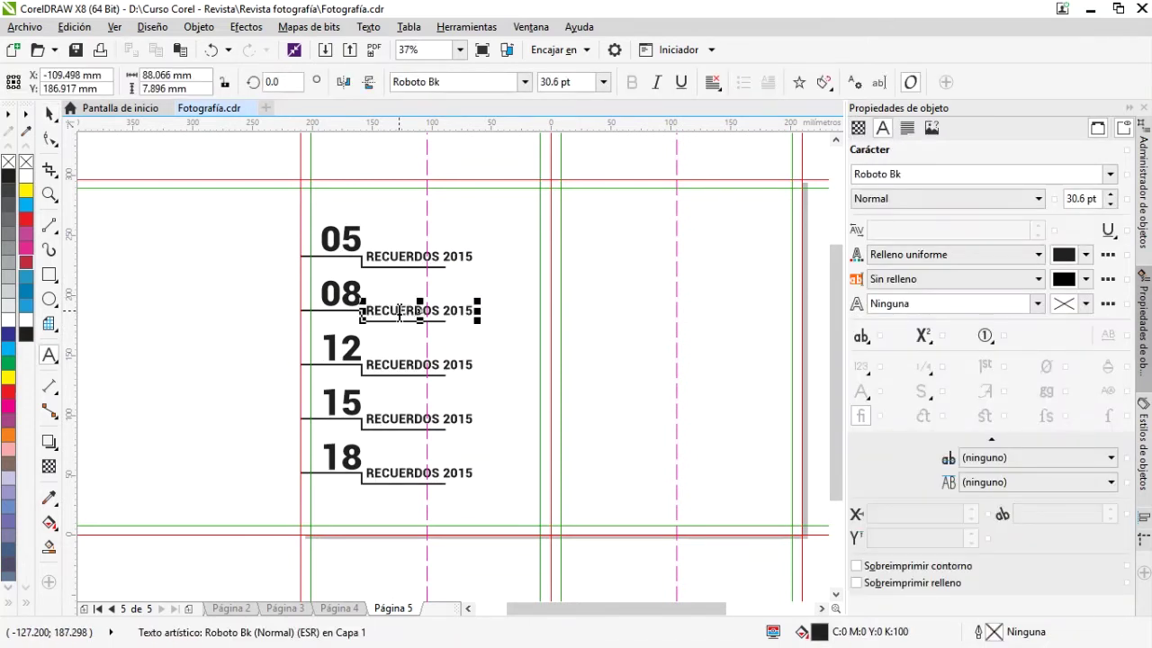
{"action": "key", "text": "End"}
{"action": "key", "text": "BackSpace"}
{"action": "type", "text": "6"}
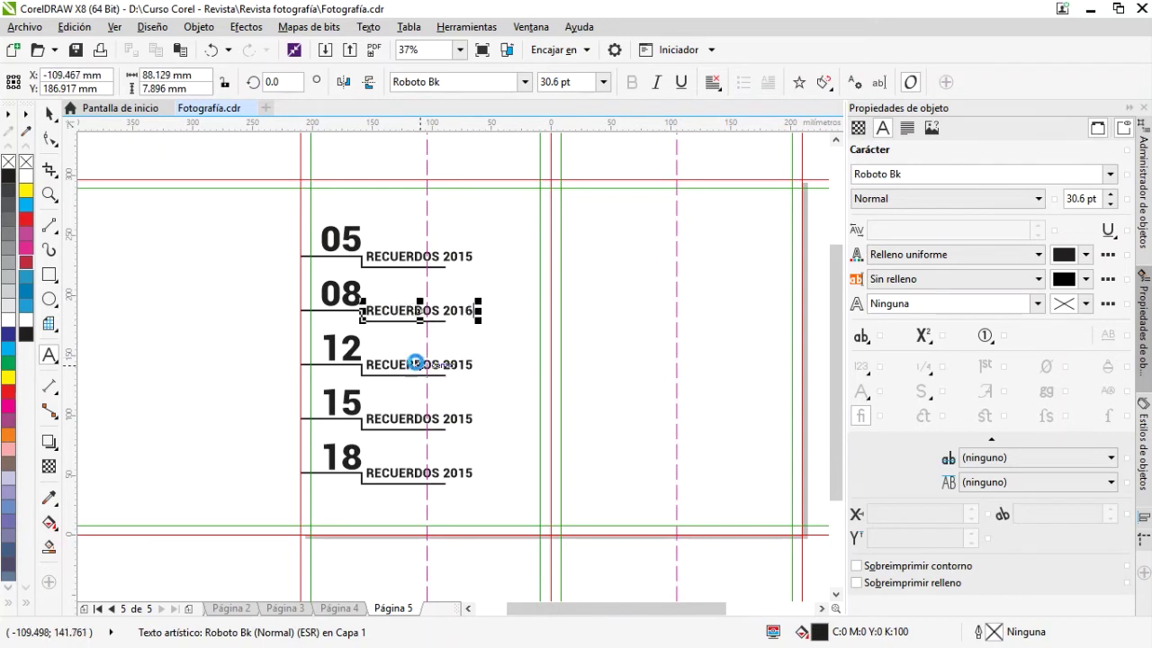
{"action": "left_click", "coordinate": [416, 364]}
{"action": "key", "text": "ctrl+a"}
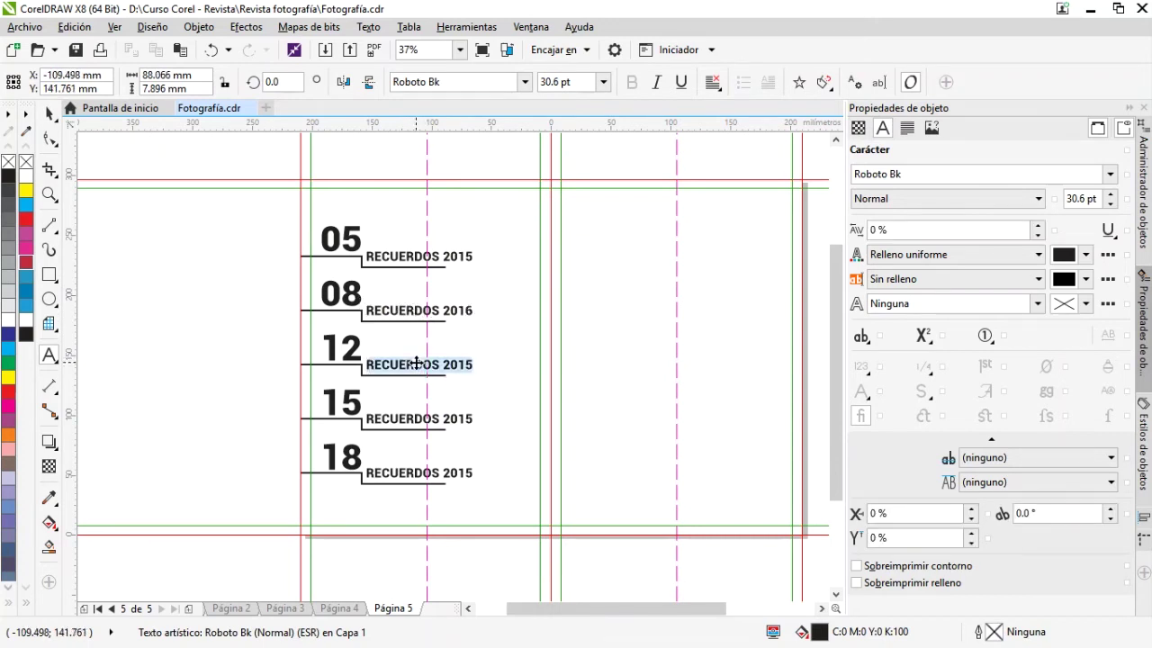
{"action": "type", "text": "NE"}
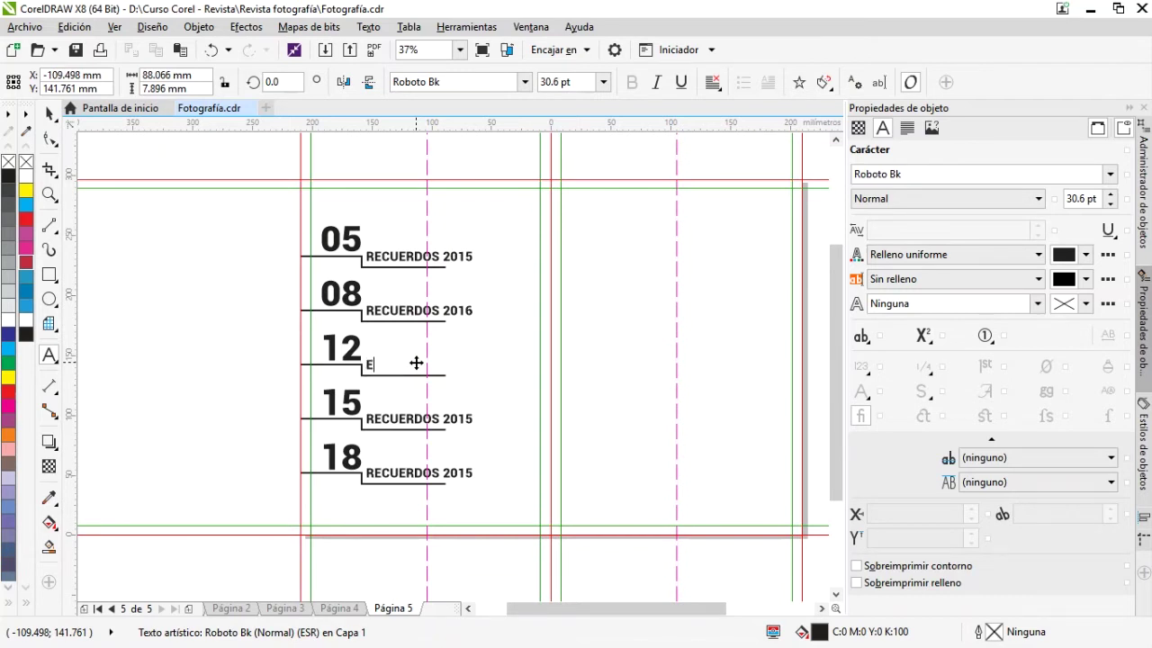
{"action": "type", "text": "ERO 2017"}
Replace the heading beside 15 with "VILCACHOCHA" and the one beside 18 with "HUARAZ".
{"action": "left_click", "coordinate": [403, 427]}
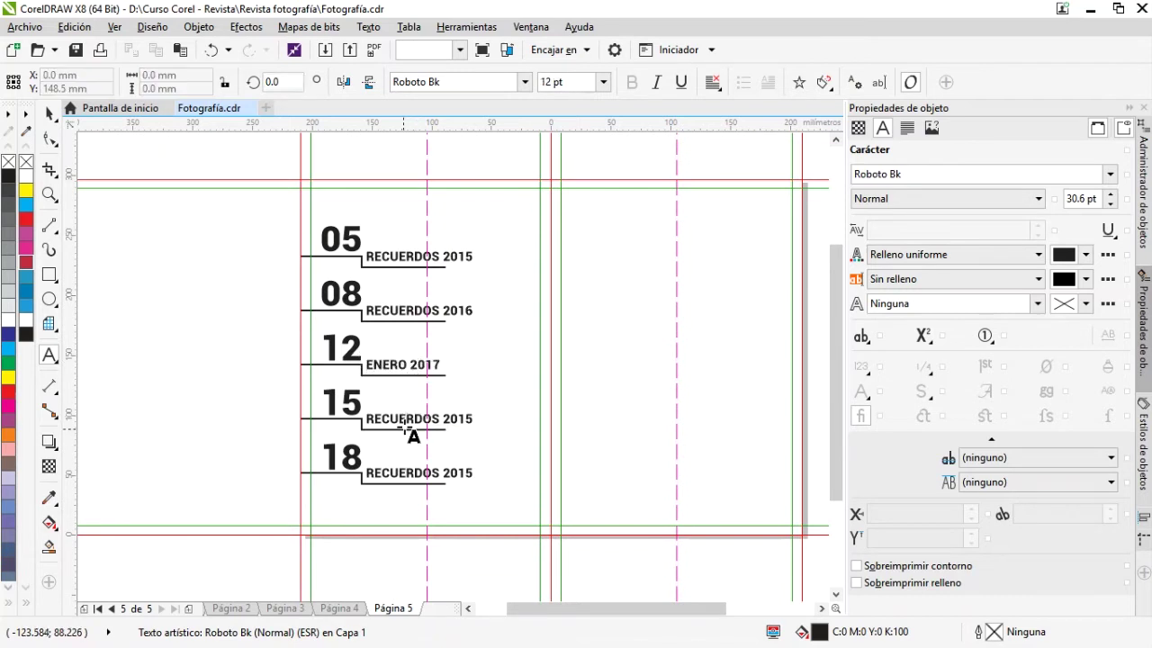
{"action": "left_click", "coordinate": [466, 416]}
{"action": "key", "text": "ctrl+a"}
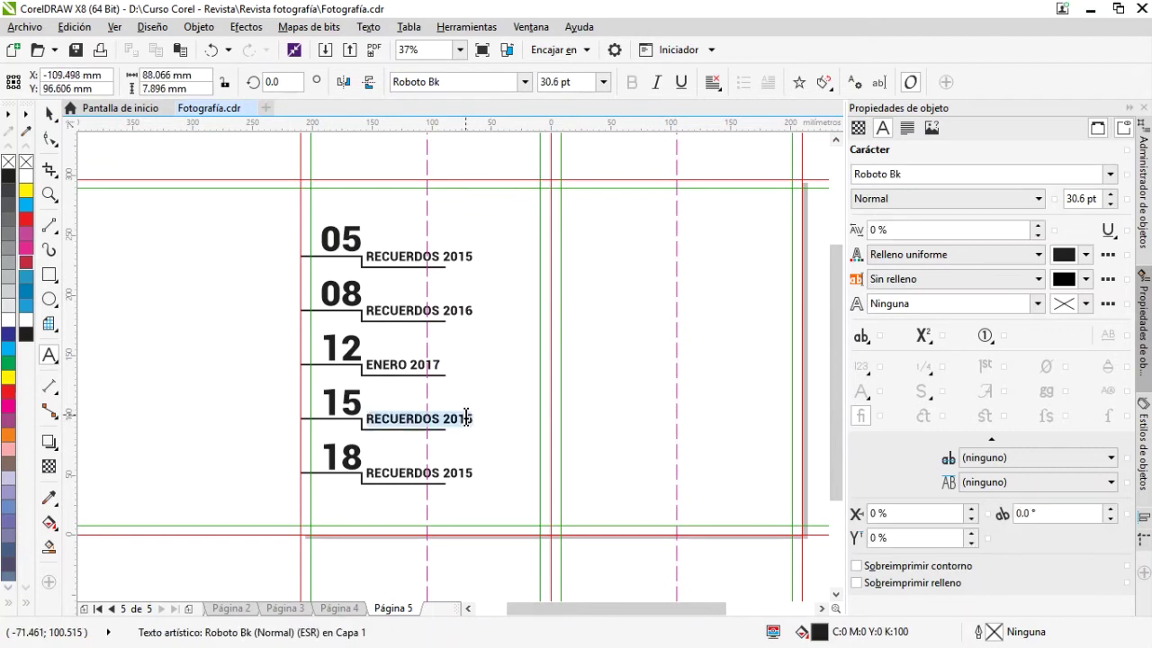
{"action": "type", "text": "VILCACHOCHA"}
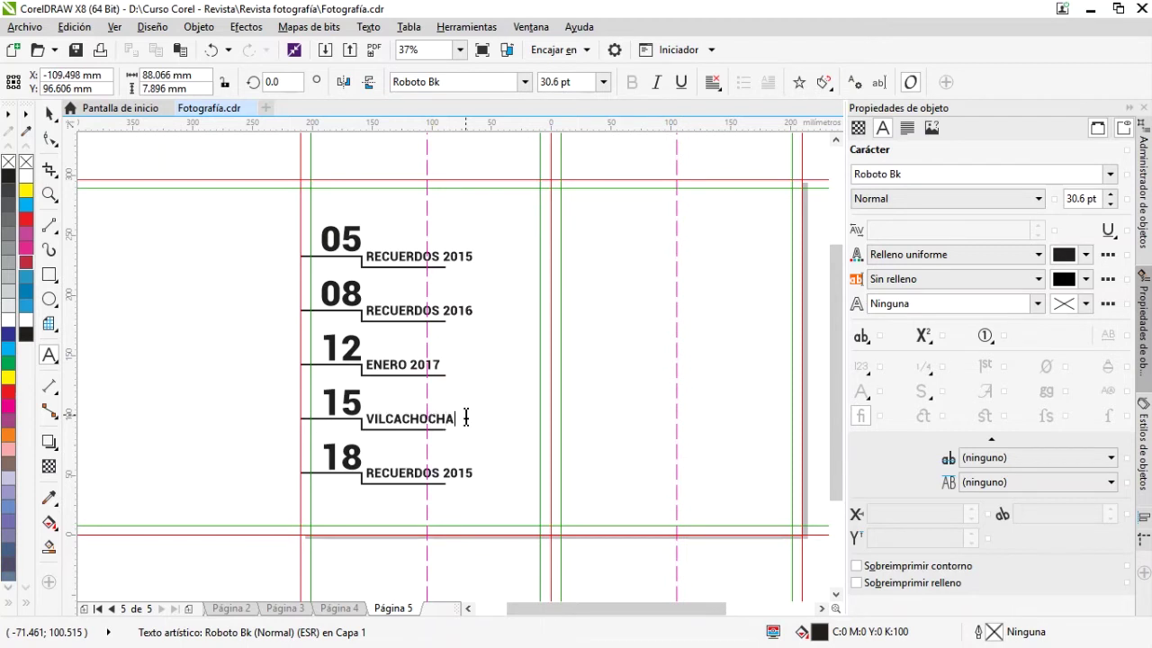
{"action": "left_click", "coordinate": [397, 472]}
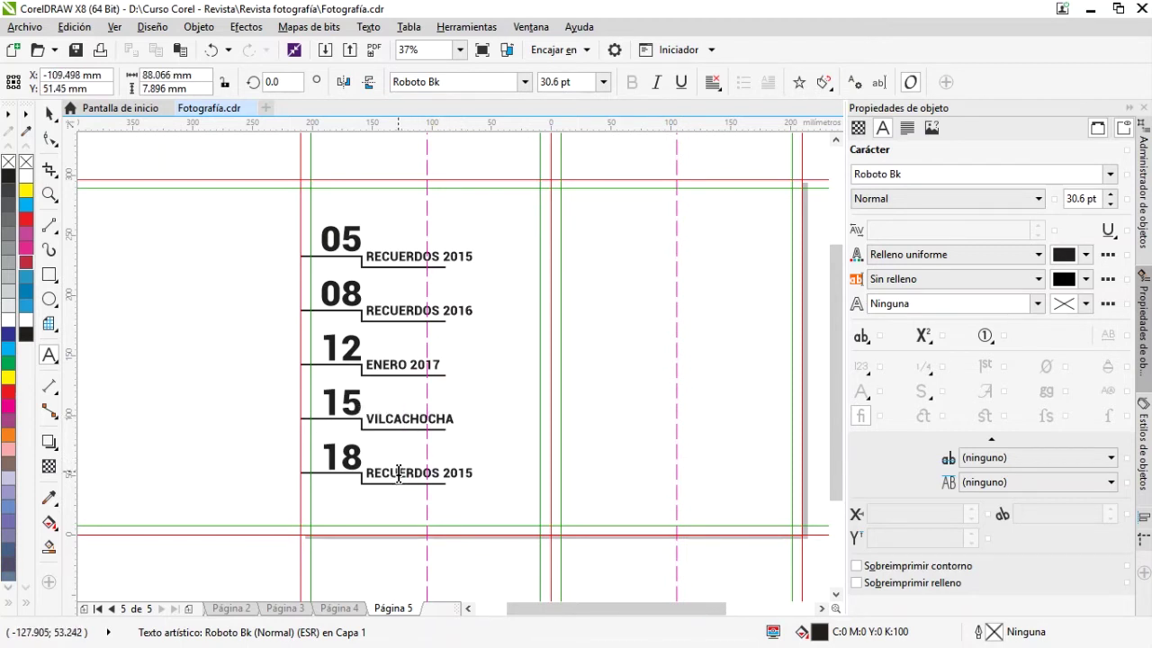
{"action": "key", "text": "ctrl+a"}
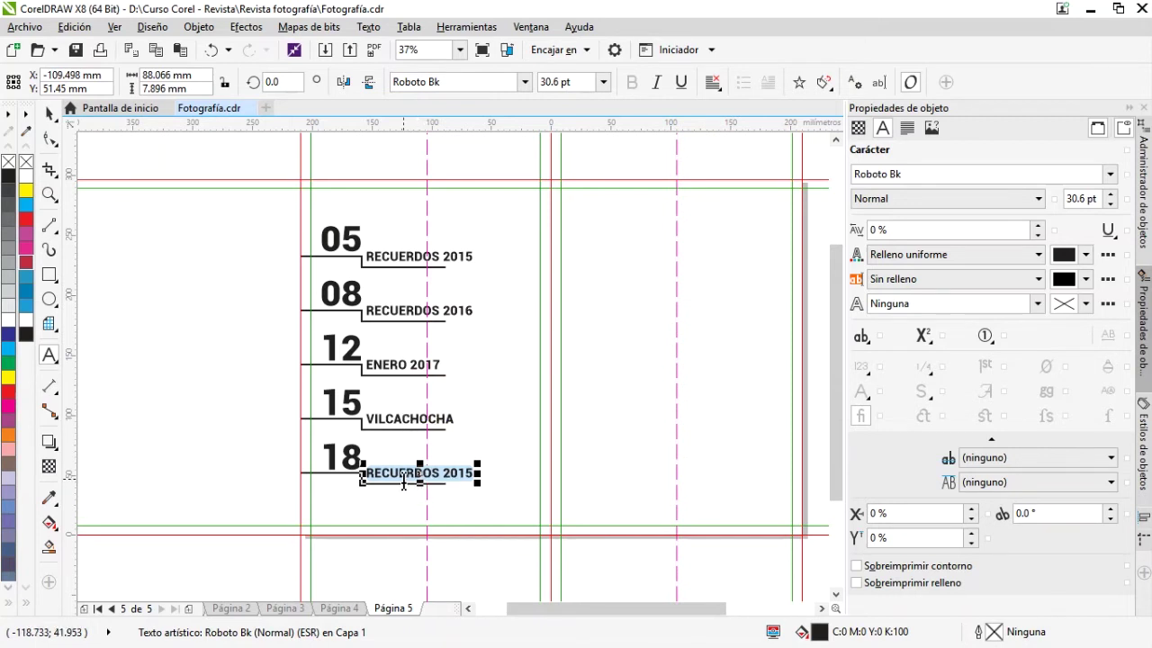
{"action": "type", "text": "HUARAZ"}
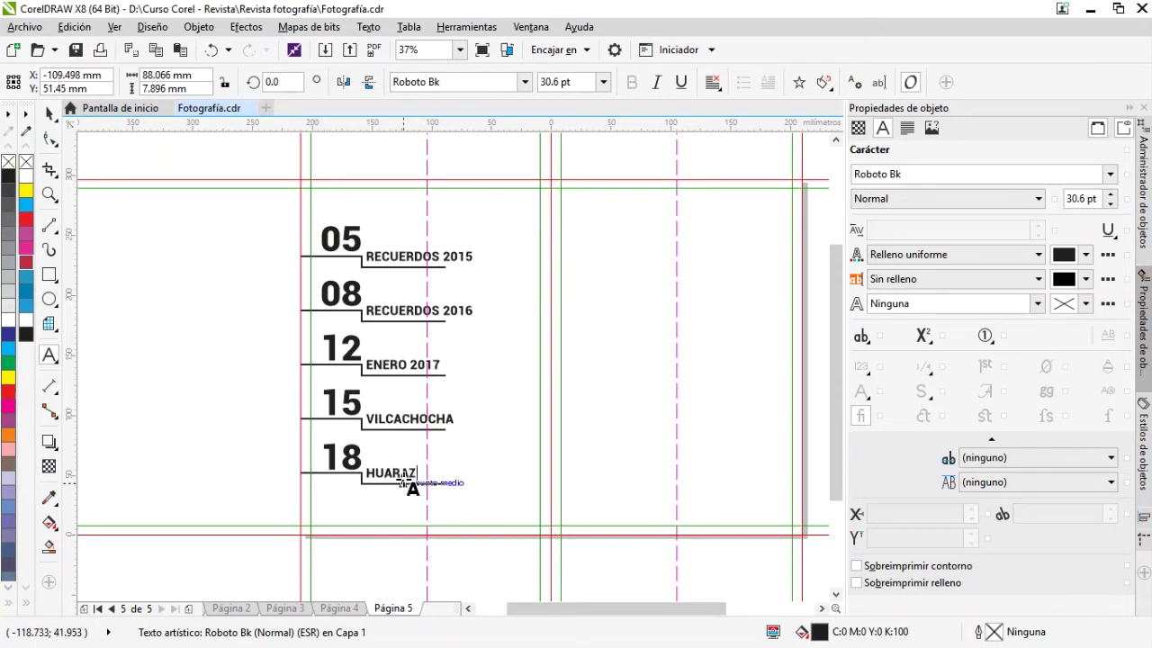
{"action": "left_click", "coordinate": [52, 112]}
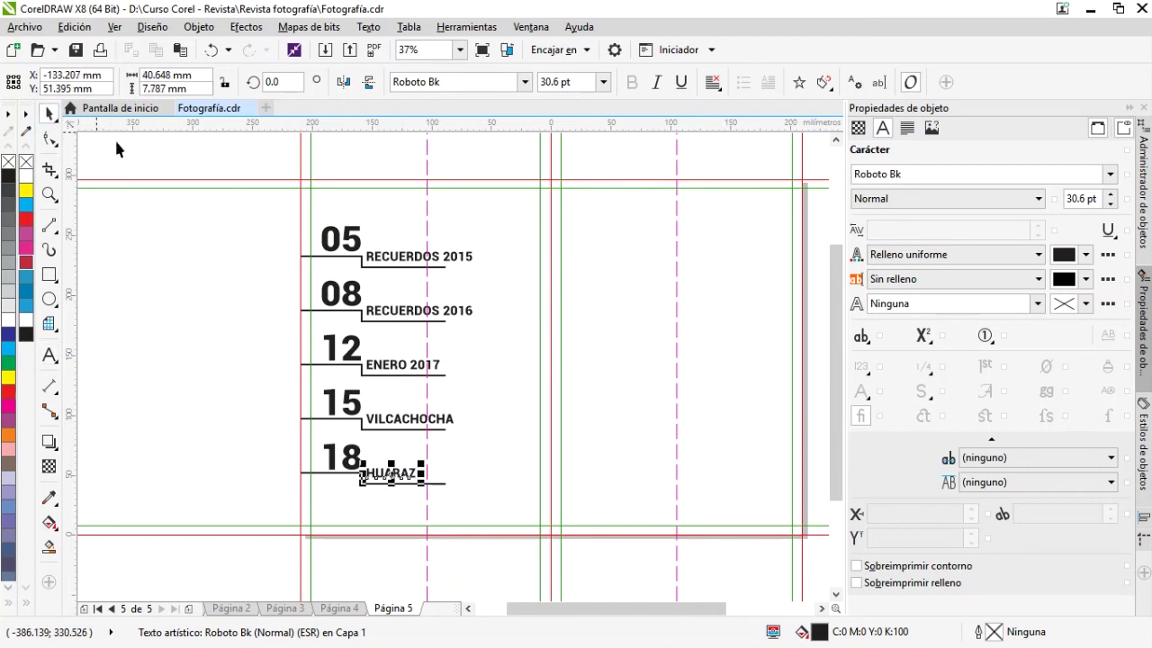
{"action": "left_click", "coordinate": [197, 314]}
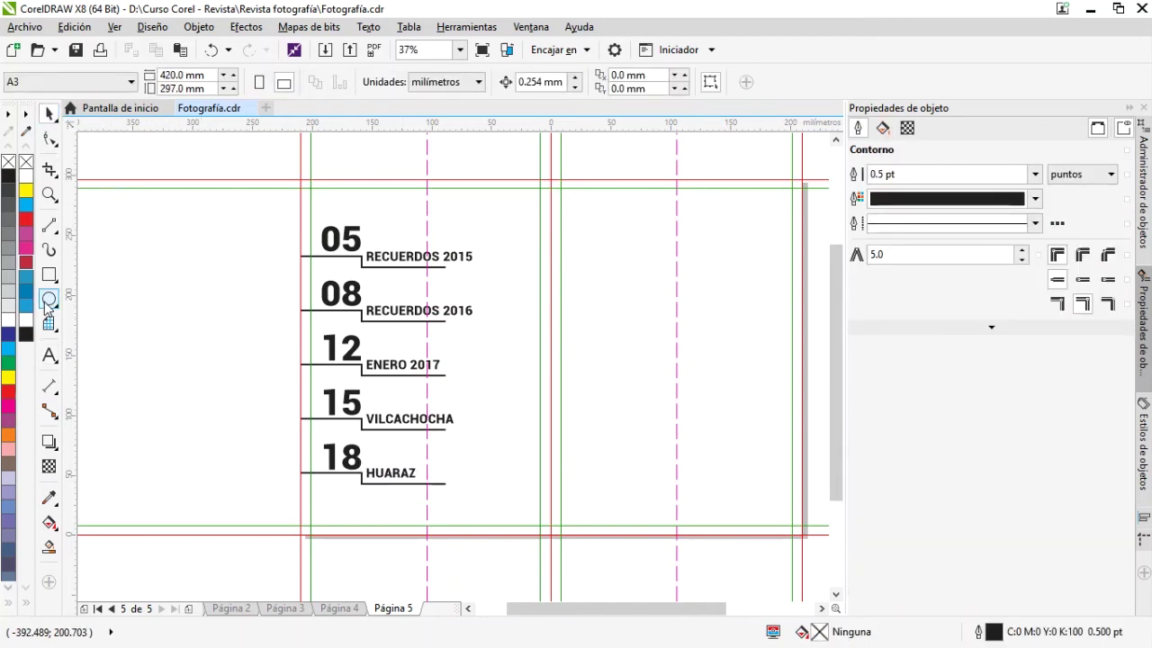
Draw a circle about 175 mm in diameter centred on the spread's left edge over the upper entries, and fill it blue (C73 M23 Y0 K0).
{"action": "left_click", "coordinate": [50, 298]}
{"action": "left_click_drag", "start_coordinate": [199, 154], "coordinate": [411, 337]}
{"action": "key", "text": "space"}
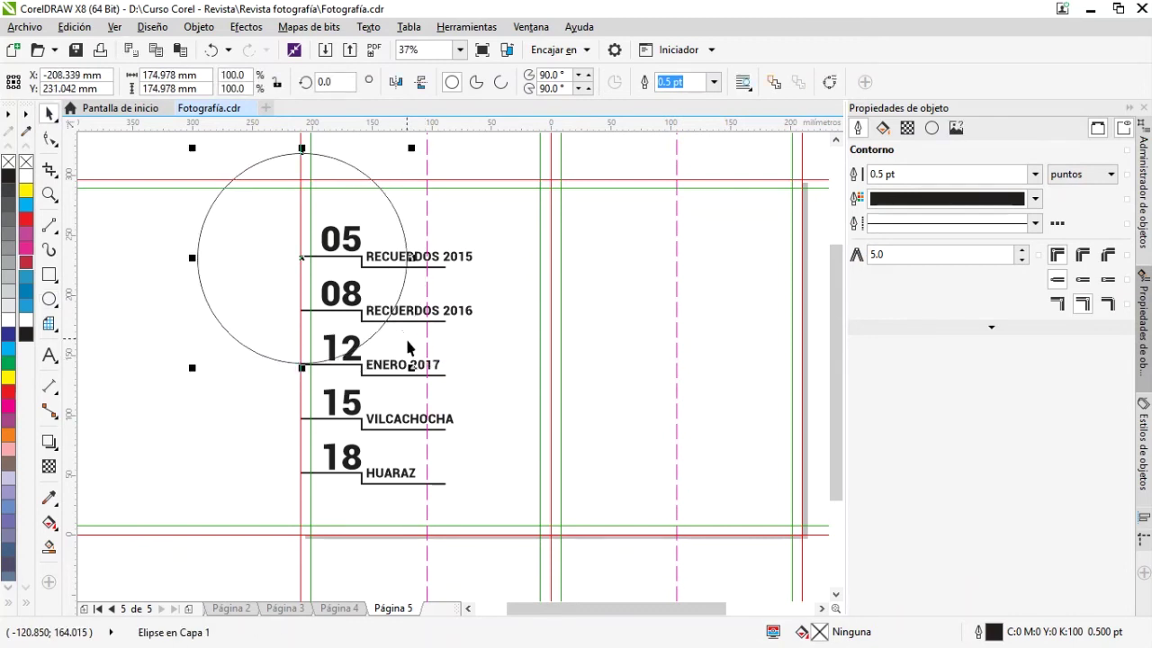
{"action": "left_click", "coordinate": [26, 205]}
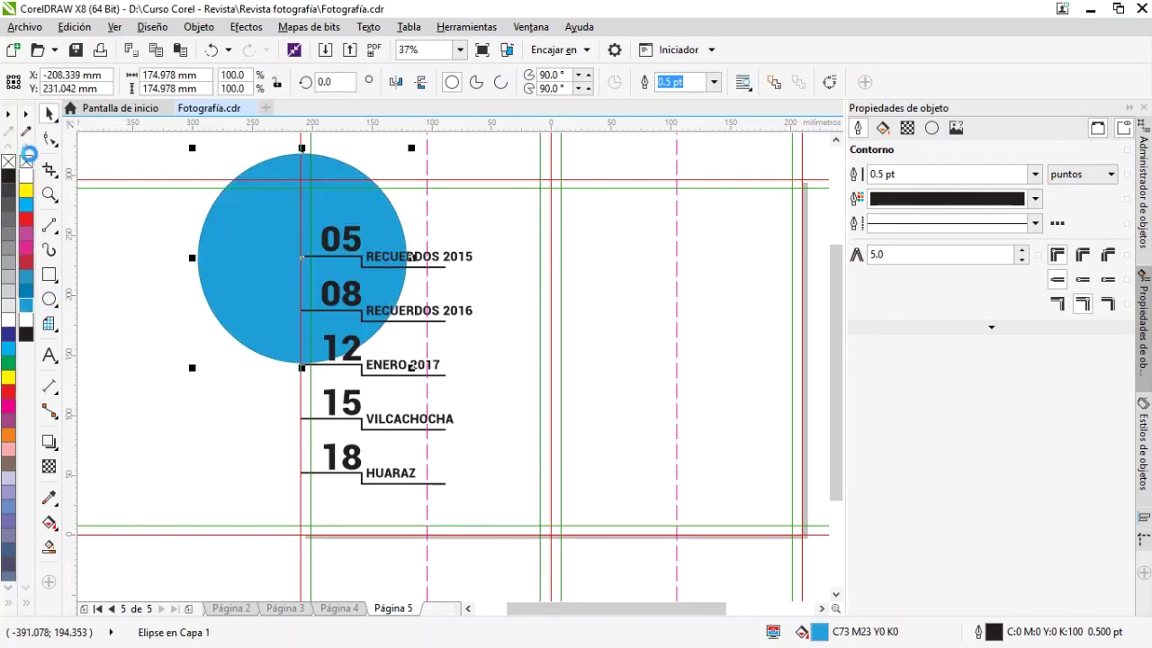
Remove the blue circle's outline and apply a uniform transparency of 50 to it.
{"action": "right_click", "coordinate": [27, 160]}
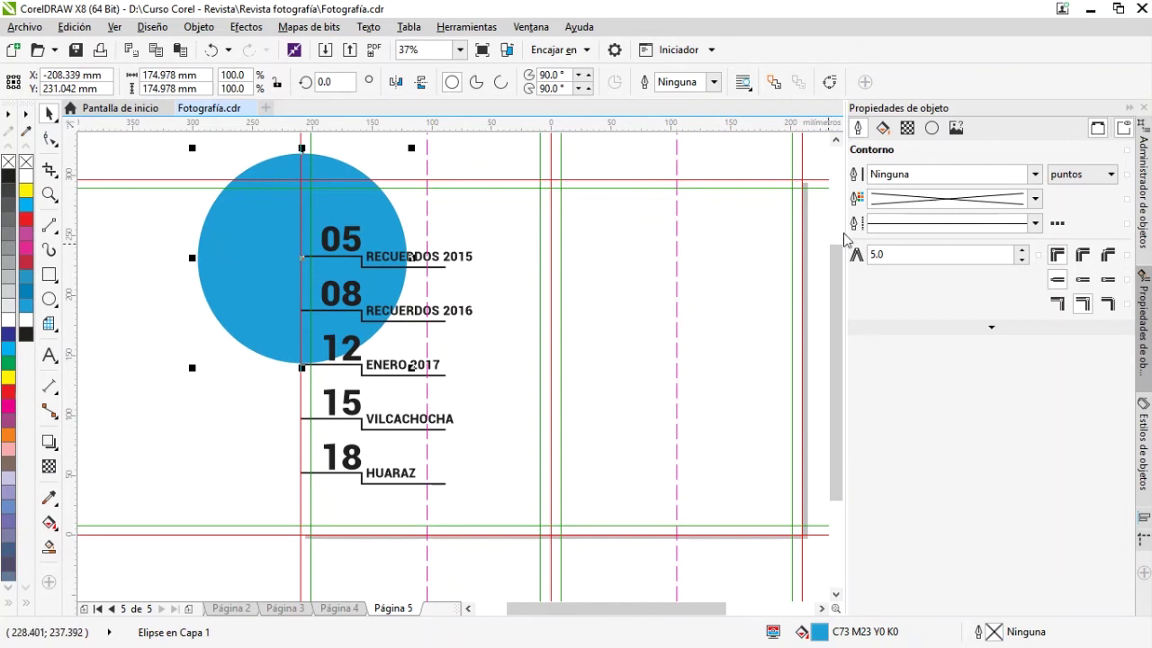
{"action": "left_click", "coordinate": [907, 128]}
{"action": "left_click", "coordinate": [885, 205]}
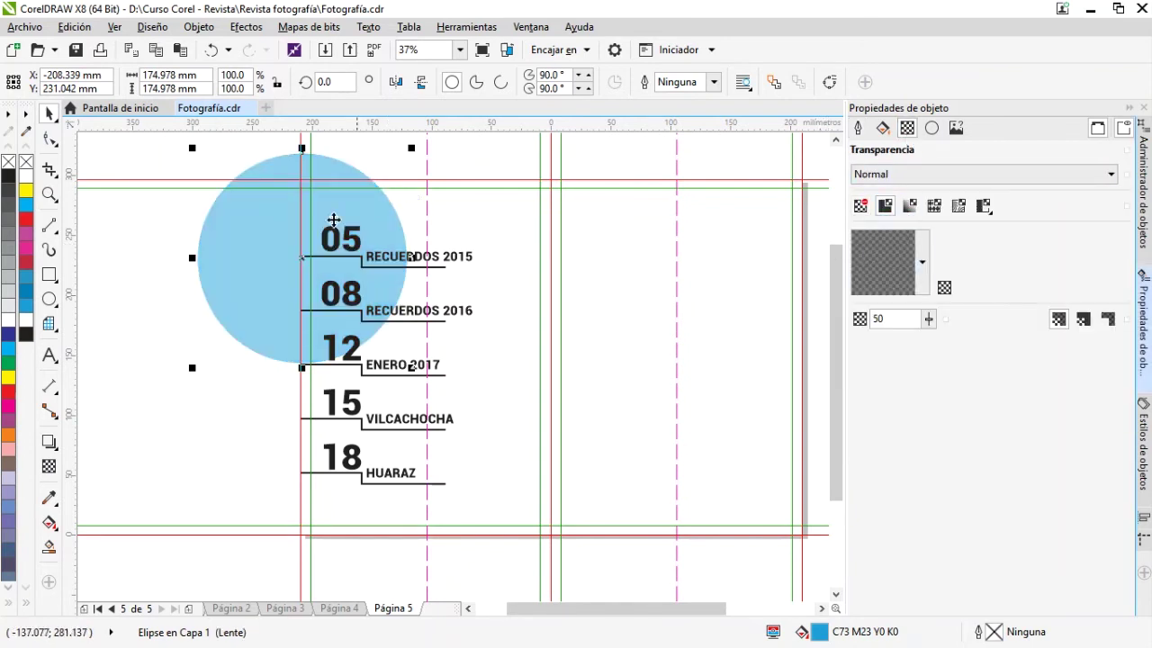
Move the circle about 29 mm up and 11 mm to the right, and set its transparency to 81.
{"action": "left_click_drag", "start_coordinate": [236, 274], "coordinate": [249, 241]}
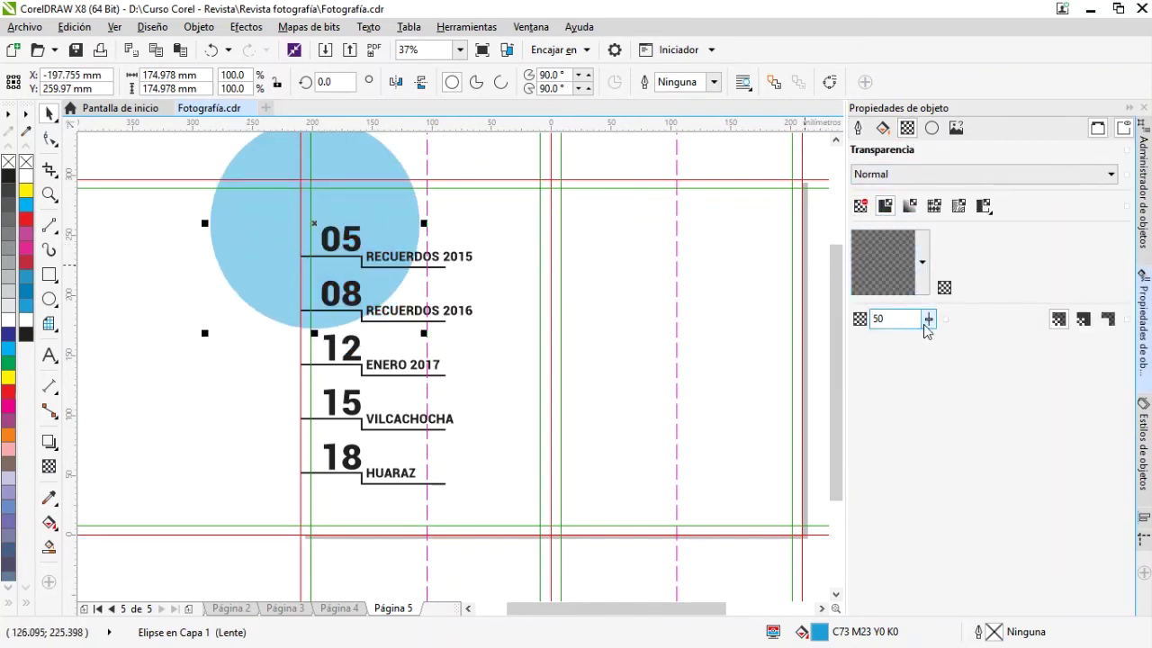
{"action": "left_click_drag", "start_coordinate": [928, 319], "coordinate": [957, 336]}
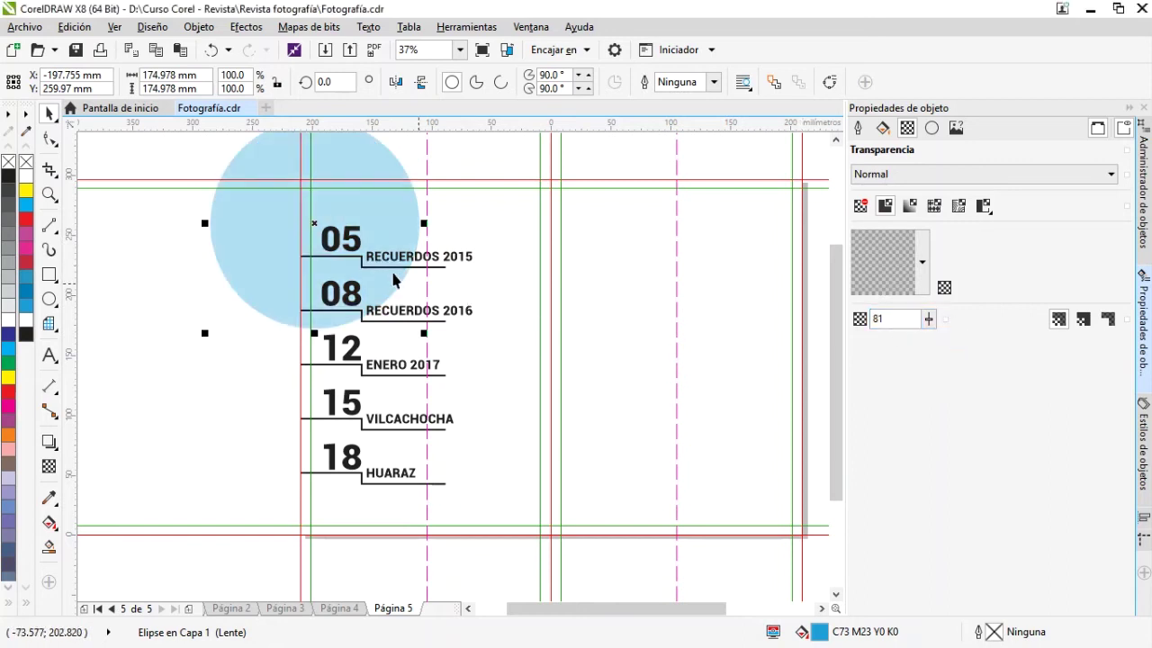
Duplicate the circle over the lower entries and enlarge the copy to about 309 mm in diameter, centred near X -143, Y 55 mm.
{"action": "left_click_drag", "start_coordinate": [250, 235], "coordinate": [243, 379]}
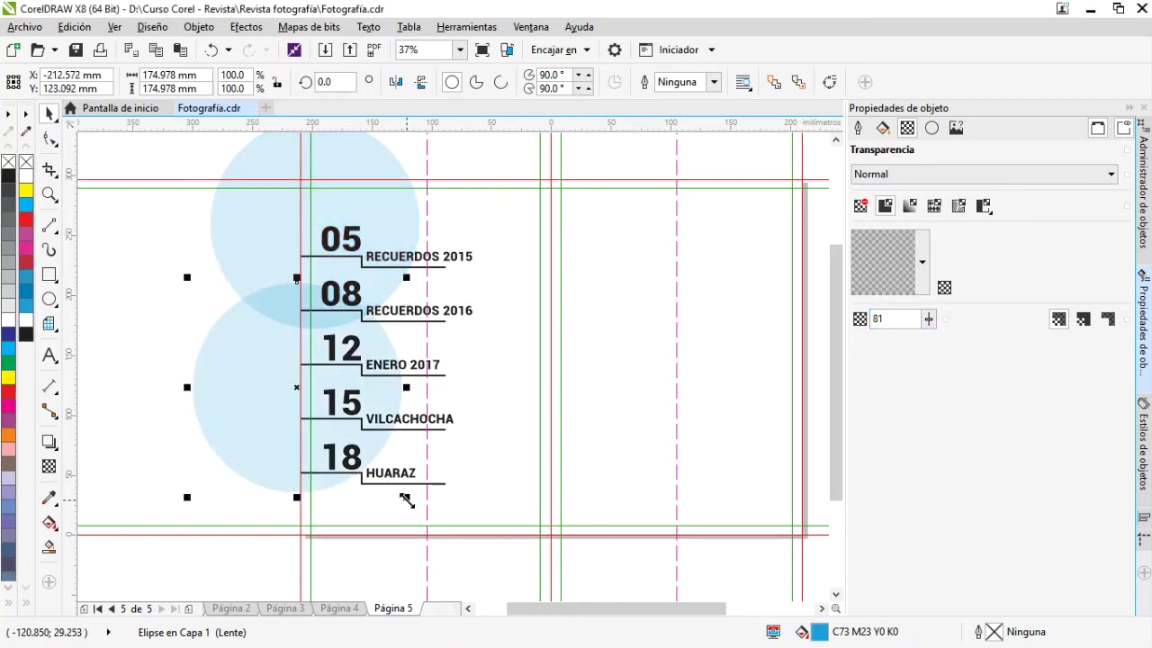
{"action": "left_click_drag", "start_coordinate": [405, 495], "coordinate": [609, 581]}
{"action": "left_click_drag", "start_coordinate": [259, 334], "coordinate": [271, 414]}
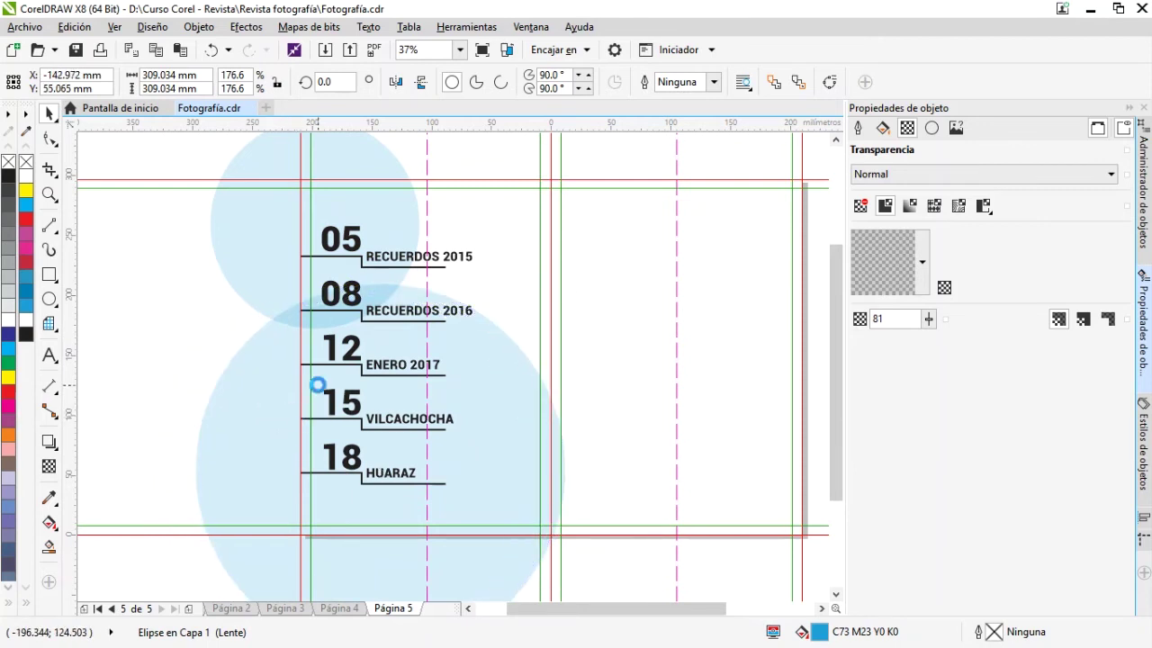
Try a transparency of 60 with the Diferencia merge mode on the large circle.
{"action": "mouse_move", "coordinate": [928, 318]}
{"action": "left_mouse_down"}
{"action": "mouse_move", "coordinate": [933, 329]}
{"action": "mouse_move", "coordinate": [918, 322]}
{"action": "left_mouse_up"}
{"action": "left_click", "coordinate": [905, 175]}
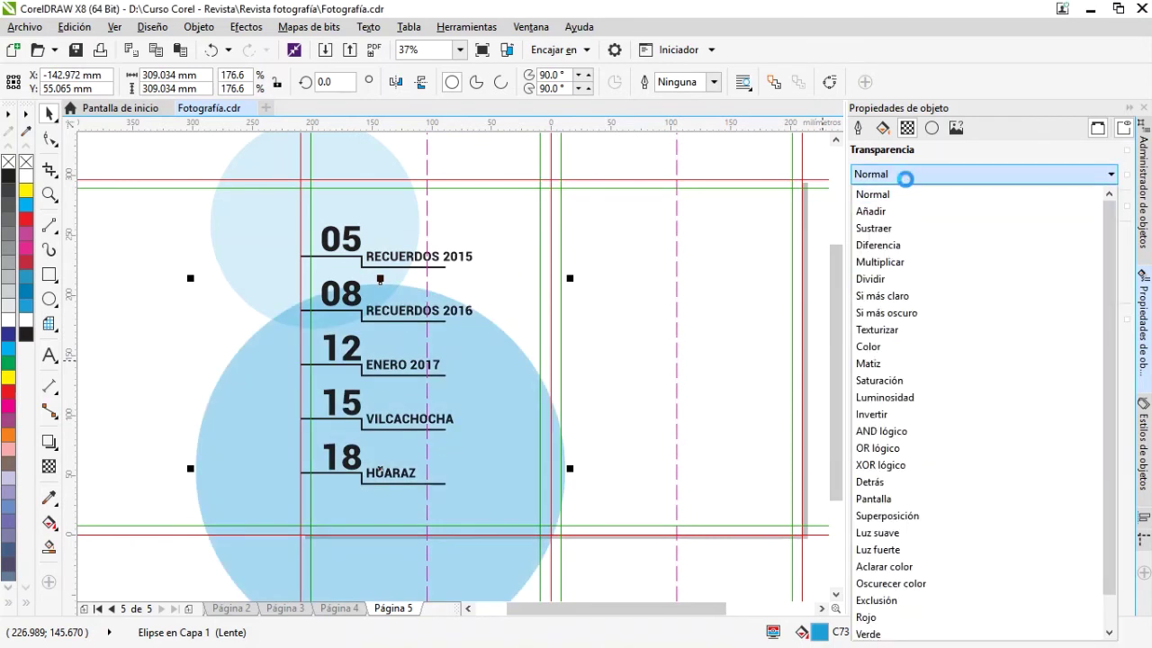
{"action": "left_click", "coordinate": [881, 246]}
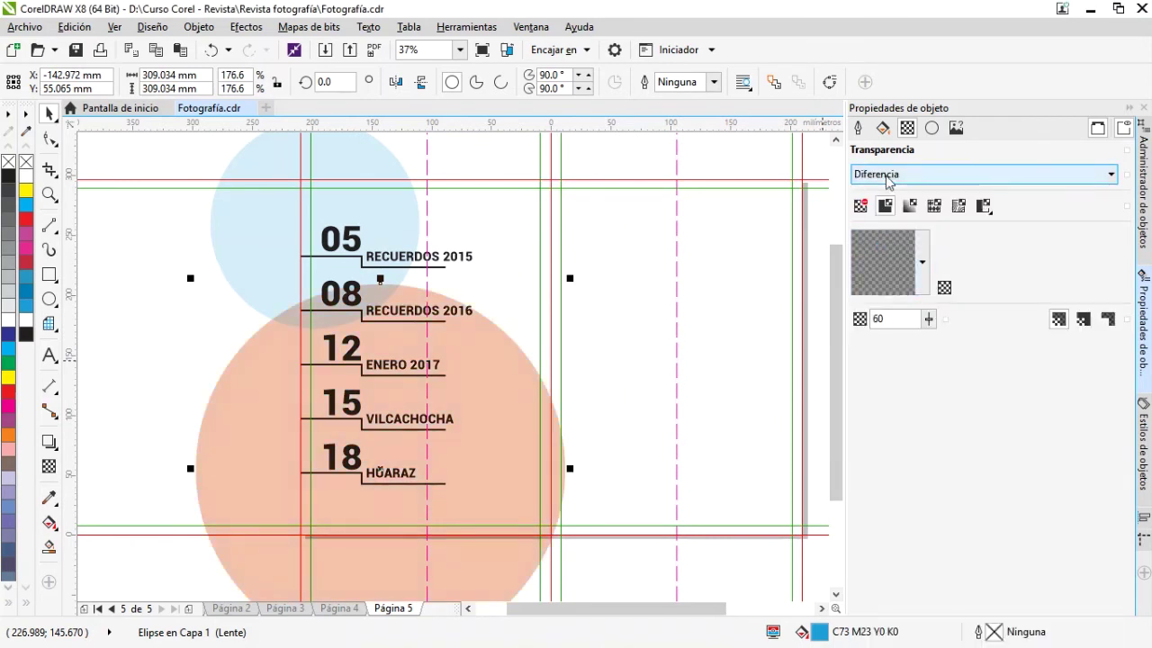
Set the large circle's merge mode to Multiplicar and its transparency to 74.
{"action": "left_click", "coordinate": [886, 177]}
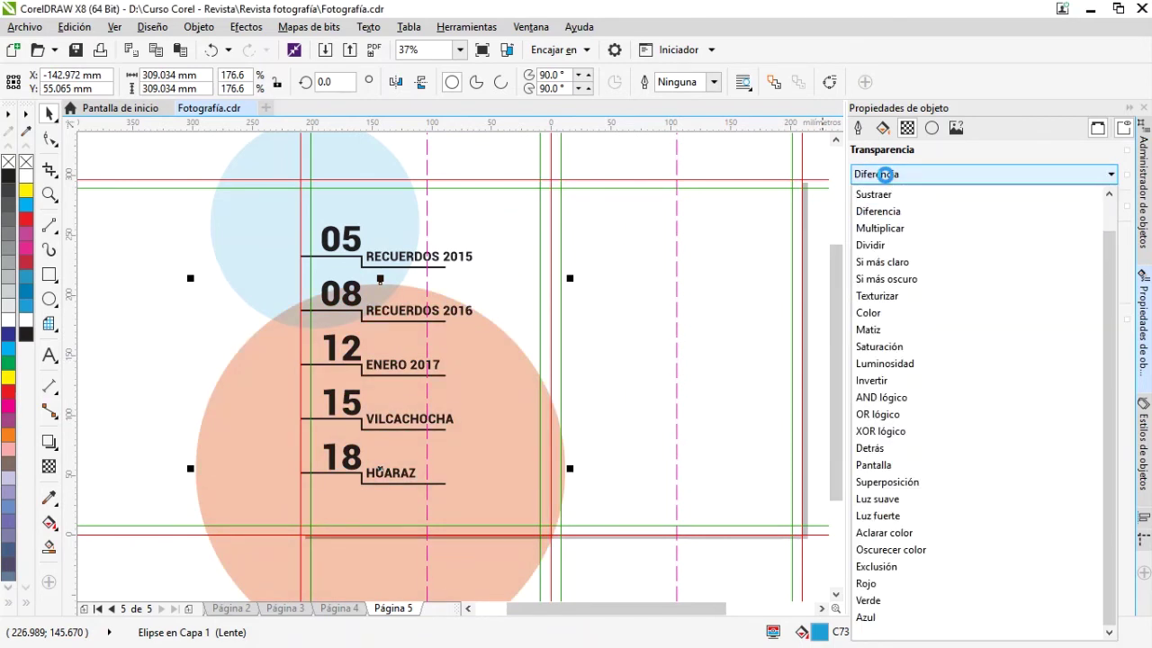
{"action": "left_click", "coordinate": [881, 231]}
{"action": "mouse_move", "coordinate": [928, 319]}
{"action": "left_mouse_down"}
{"action": "mouse_move", "coordinate": [916, 326]}
{"action": "mouse_move", "coordinate": [951, 319]}
{"action": "mouse_move", "coordinate": [938, 326]}
{"action": "left_mouse_up"}
{"action": "left_click", "coordinate": [664, 297]}
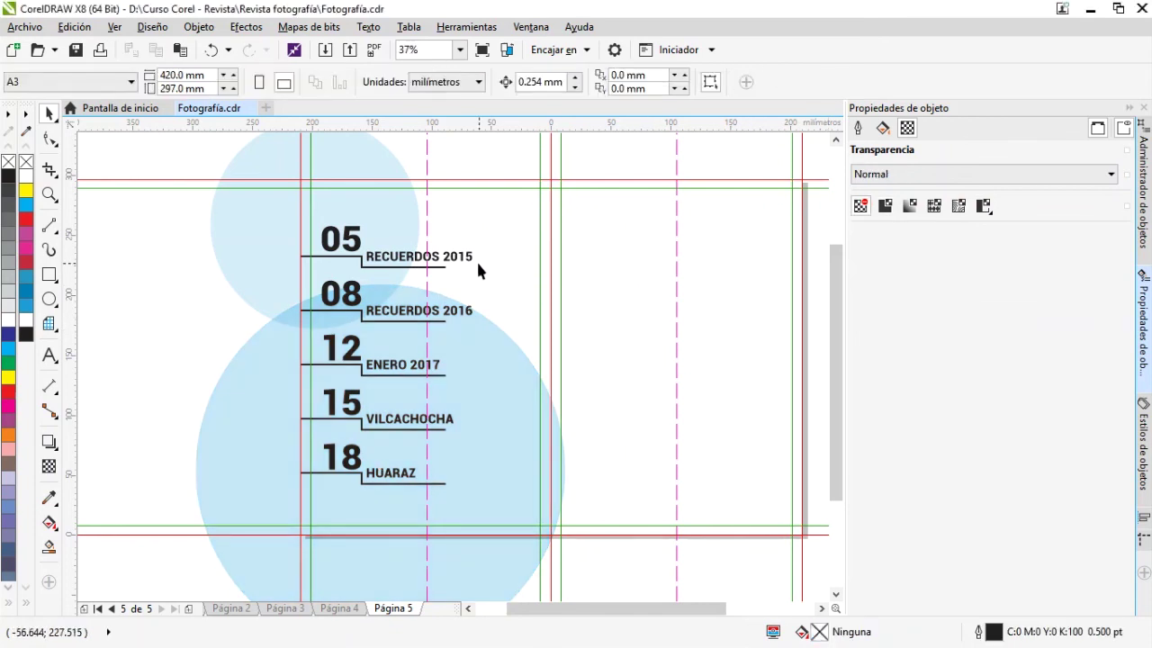
Examine how the two overlapping circles sit behind the numbered entries across the page 5 spread.
{"action": "scroll", "coordinate": [516, 255], "scroll_direction": "down", "scroll_amount": 2}
{"action": "scroll", "coordinate": [526, 253], "scroll_direction": "up", "scroll_amount": 2}
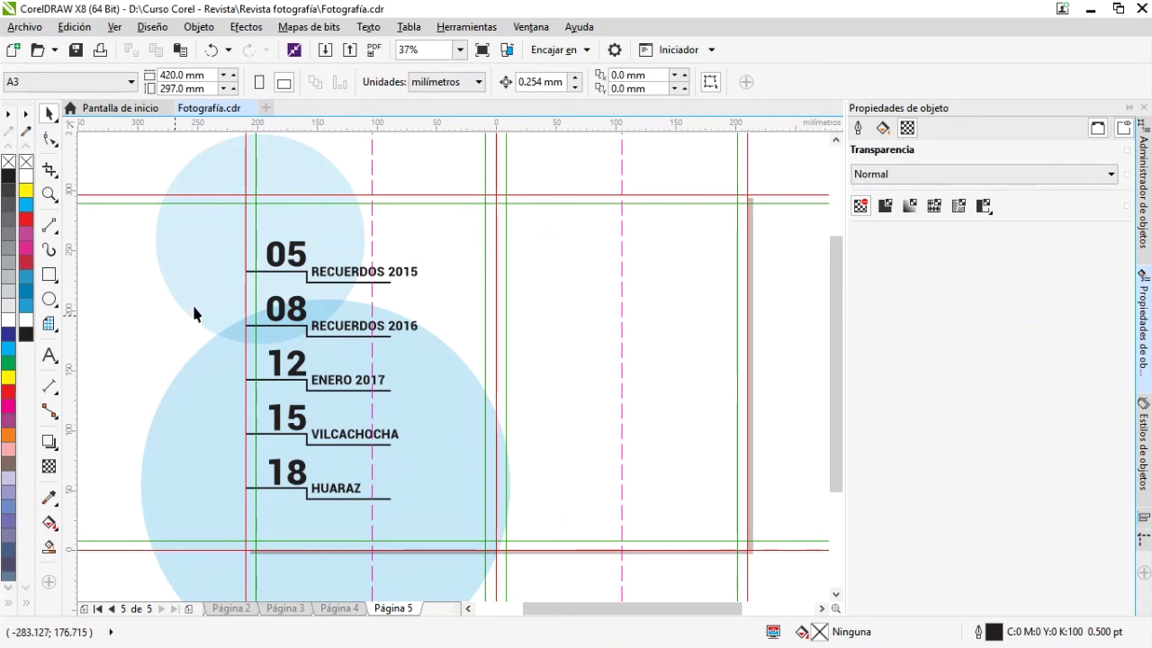
{"action": "scroll", "coordinate": [324, 252], "scroll_direction": "down", "scroll_amount": 2}
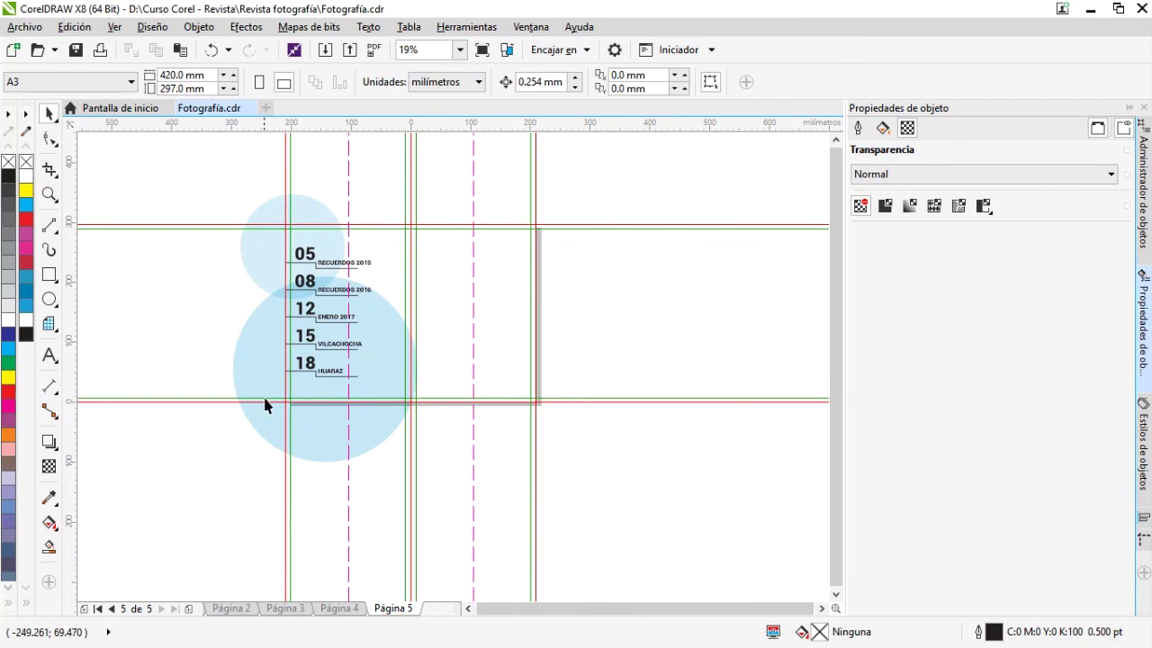
{"action": "scroll", "coordinate": [315, 233], "scroll_direction": "up", "scroll_amount": 2}
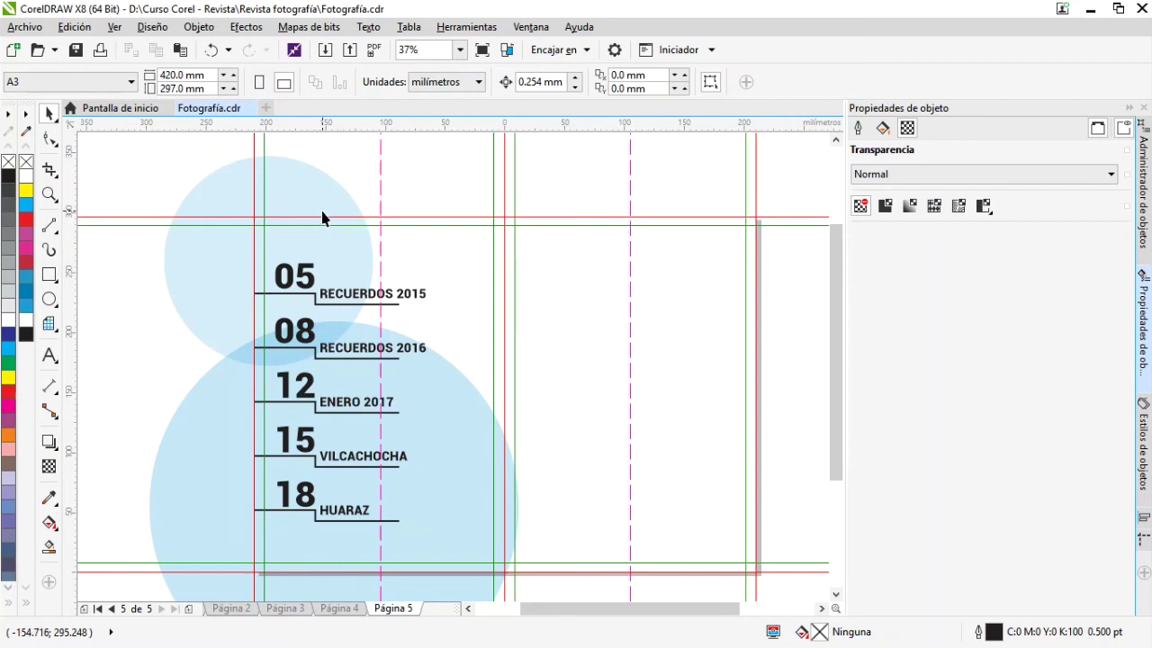
{"action": "scroll", "coordinate": [322, 217], "scroll_direction": "down", "scroll_amount": 2}
{"action": "left_click", "coordinate": [260, 244]}
{"action": "left_click", "coordinate": [263, 376]}
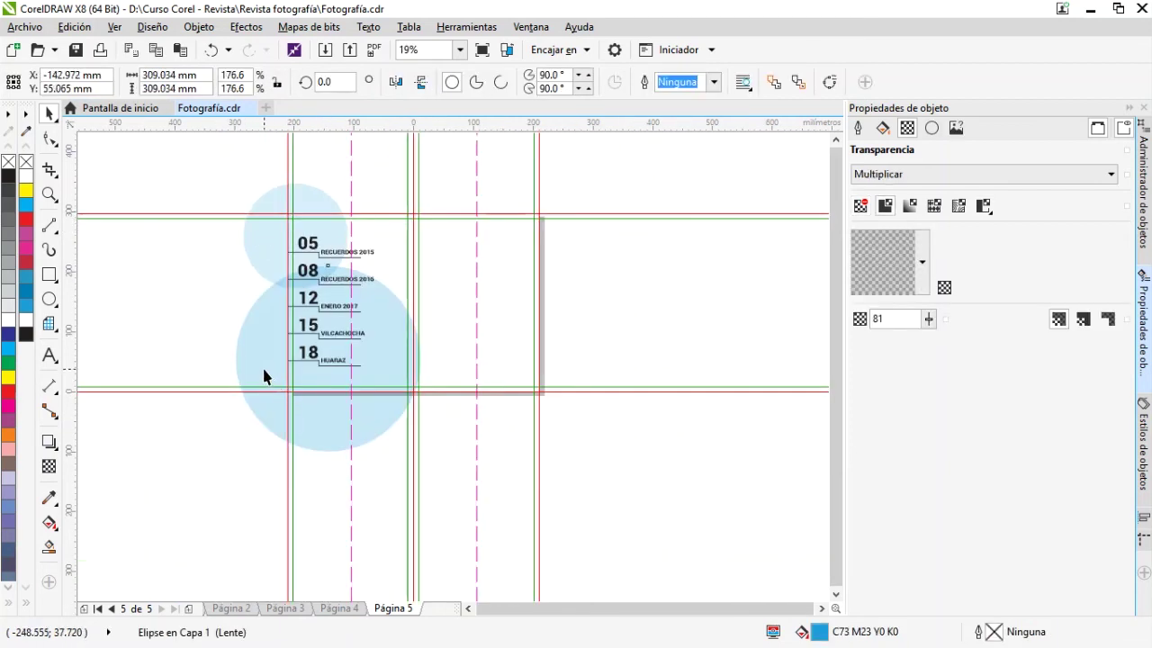
{"action": "scroll", "coordinate": [286, 194], "scroll_direction": "up", "scroll_amount": 2}
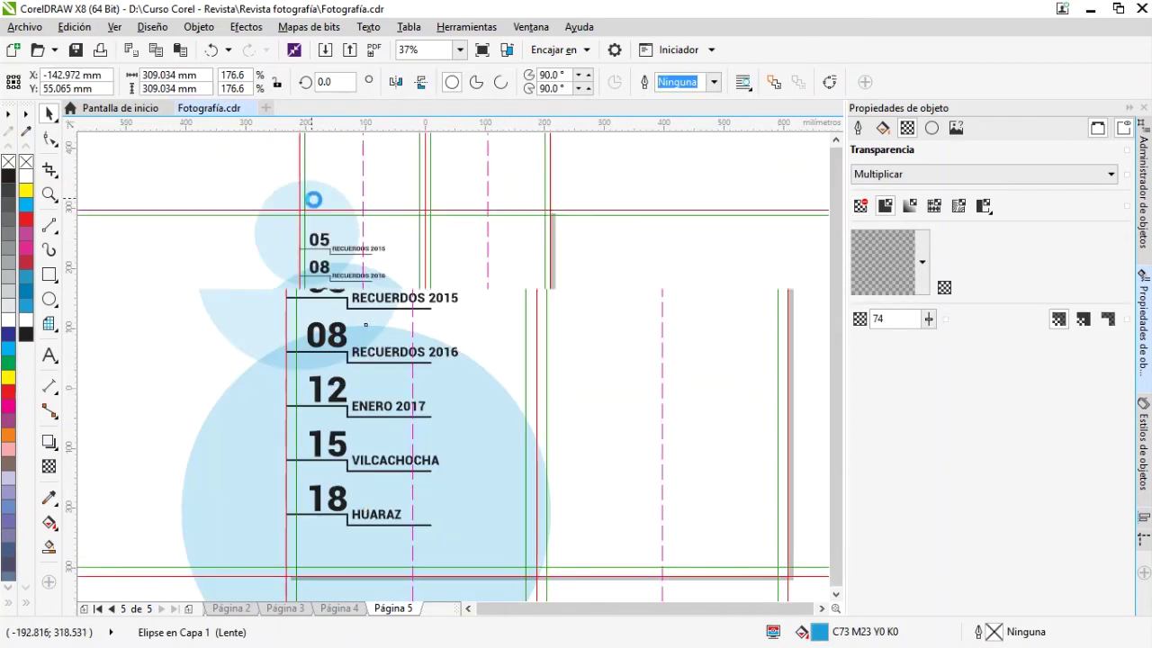
{"action": "scroll", "coordinate": [312, 198], "scroll_direction": "down", "scroll_amount": 2}
{"action": "left_click_drag", "start_coordinate": [711, 500], "coordinate": [212, 170]}
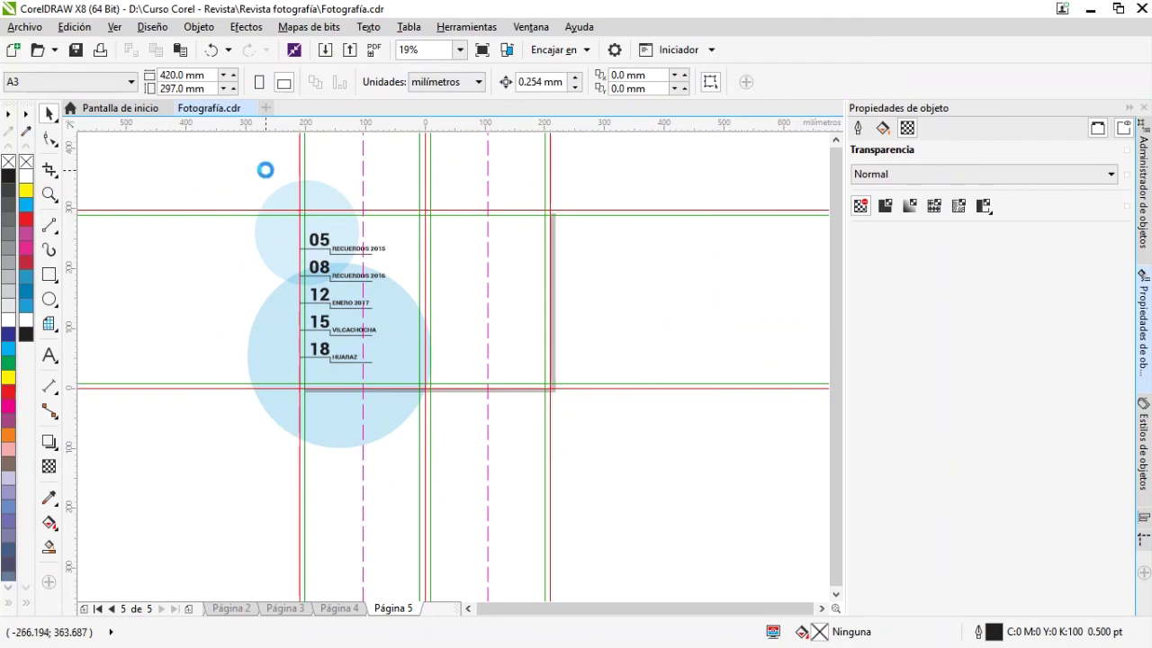
{"action": "scroll", "coordinate": [259, 173], "scroll_direction": "up", "scroll_amount": 2}
{"action": "scroll", "coordinate": [385, 222], "scroll_direction": "down", "scroll_amount": 2}
{"action": "scroll", "coordinate": [385, 224], "scroll_direction": "up", "scroll_amount": 2}
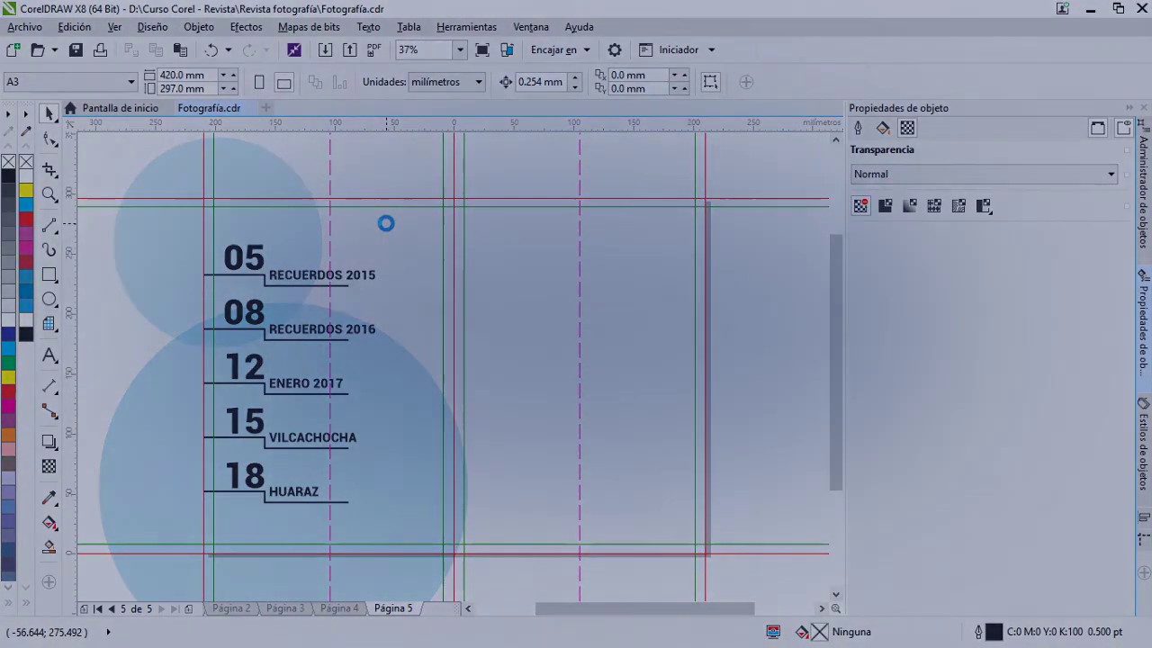